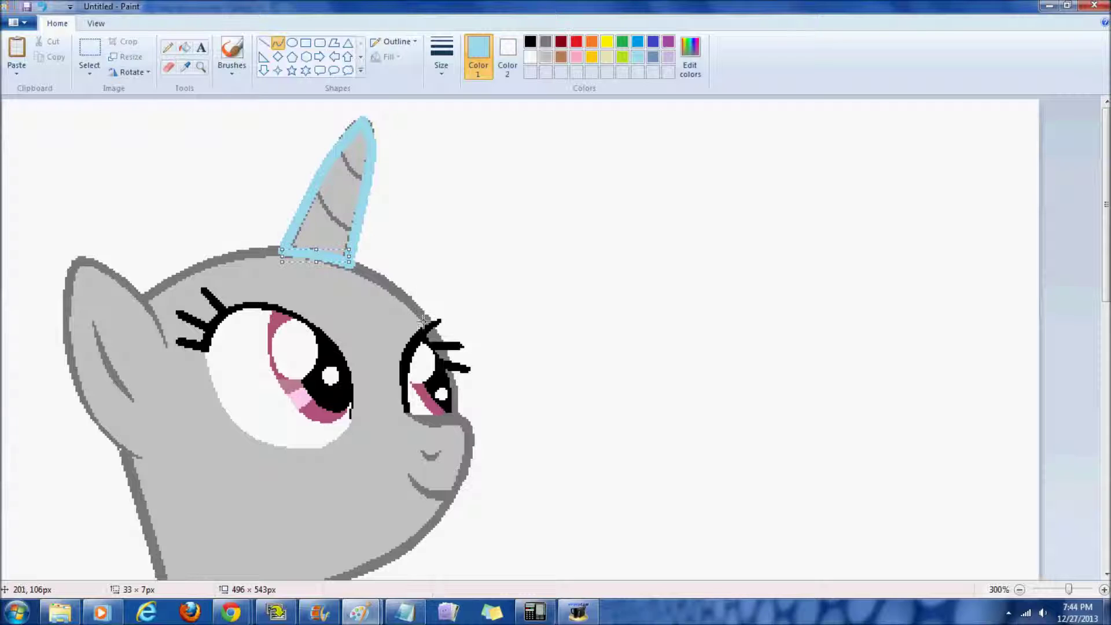
Trace the forehead, the top of the head and the ear's outer edge with light turquoise curves
left_click_drag(434, 335, 474, 354)
left_click(42, 7)
left_click_drag(280, 250, 148, 293)
left_click_drag(205, 268, 214, 255)
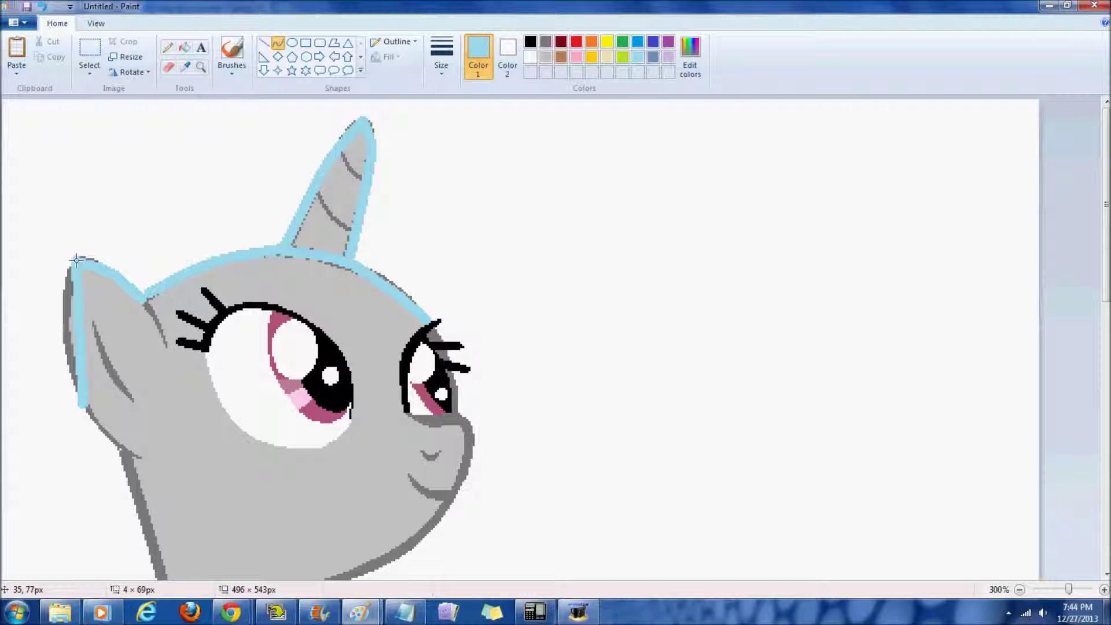
left_click_drag(76, 260, 56, 316)
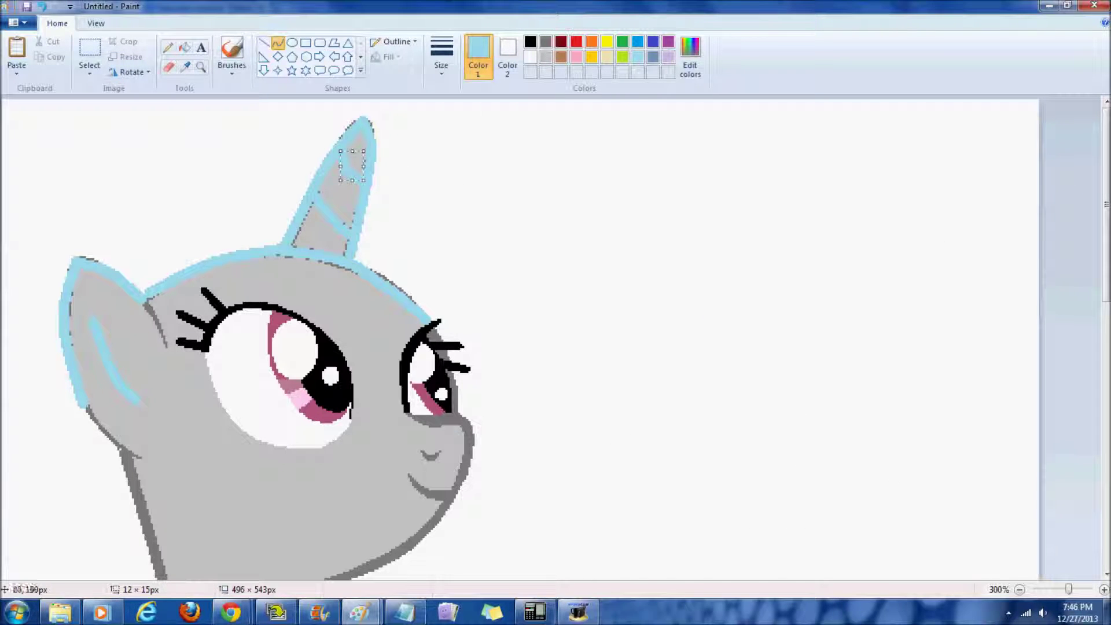
Fill the three sections of the horn with turquoise
left_click(185, 47)
left_click(638, 41)
left_click(357, 155)
left_click(341, 193)
left_click(323, 232)
Trace the rest of the ear outline and the mouth line with light turquoise curves
left_click_drag(1106, 185, 1106, 214)
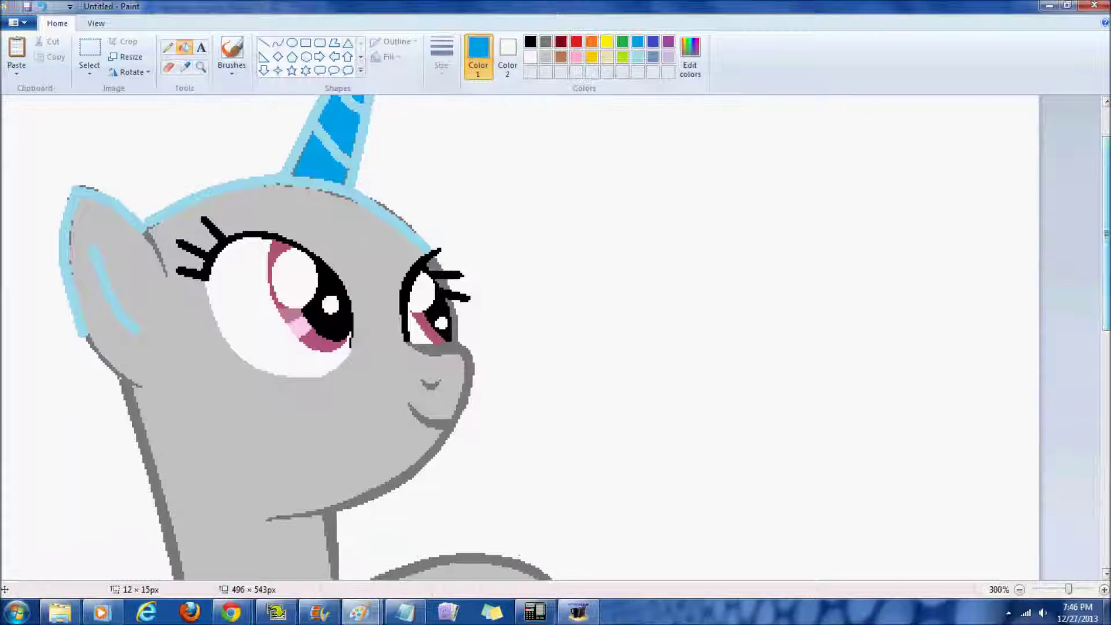
left_click(278, 42)
left_click(637, 56)
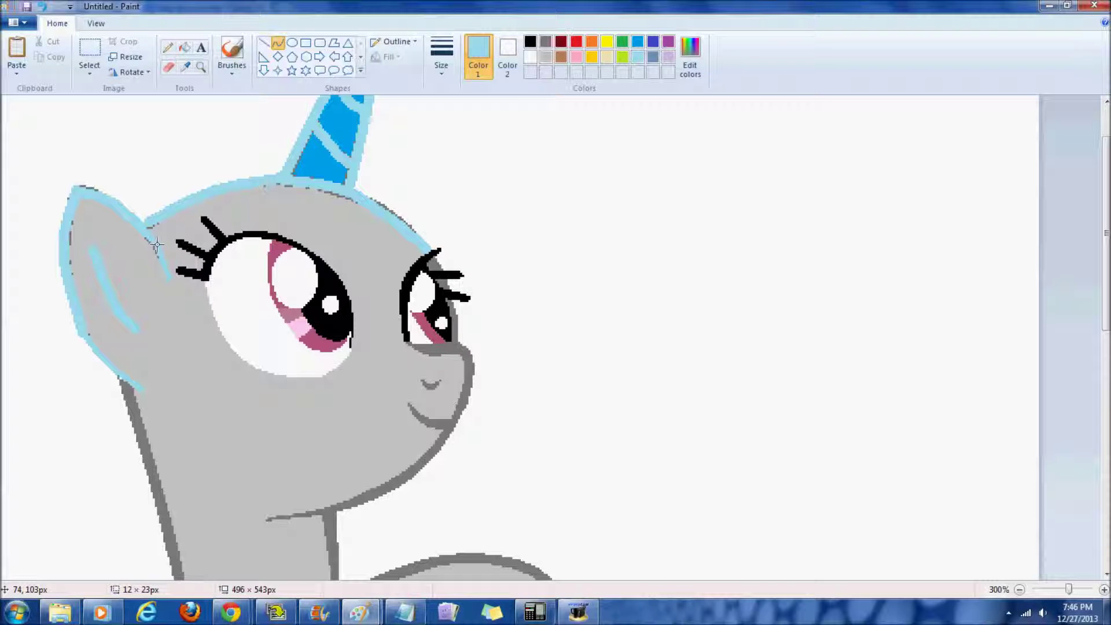
left_click(441, 58)
left_click(481, 142)
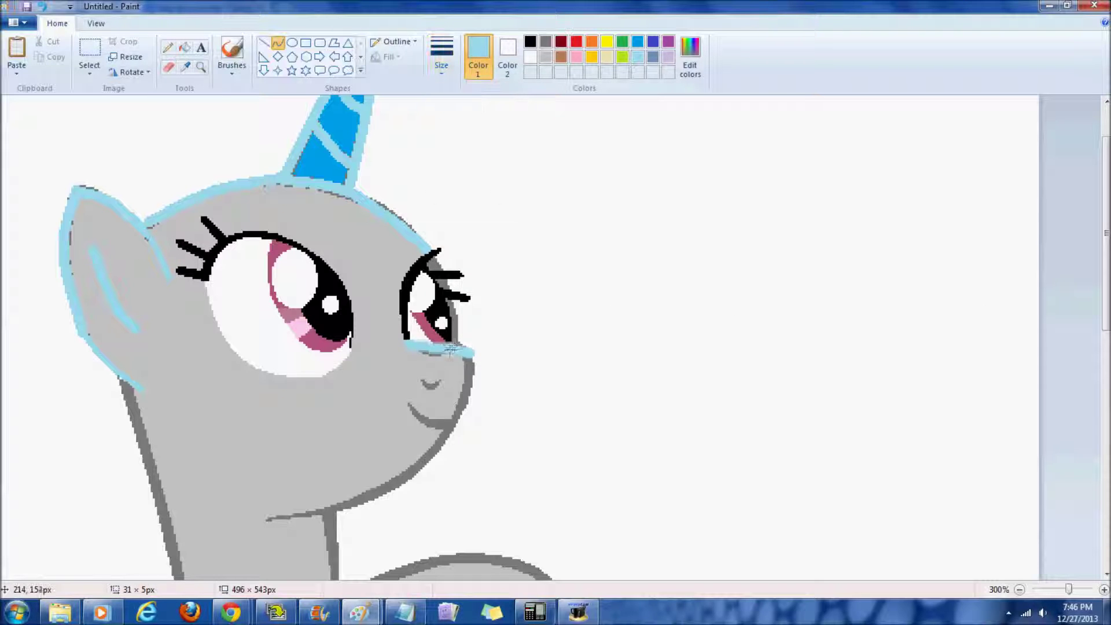
left_click(49, 8)
left_click_drag(455, 427, 422, 421)
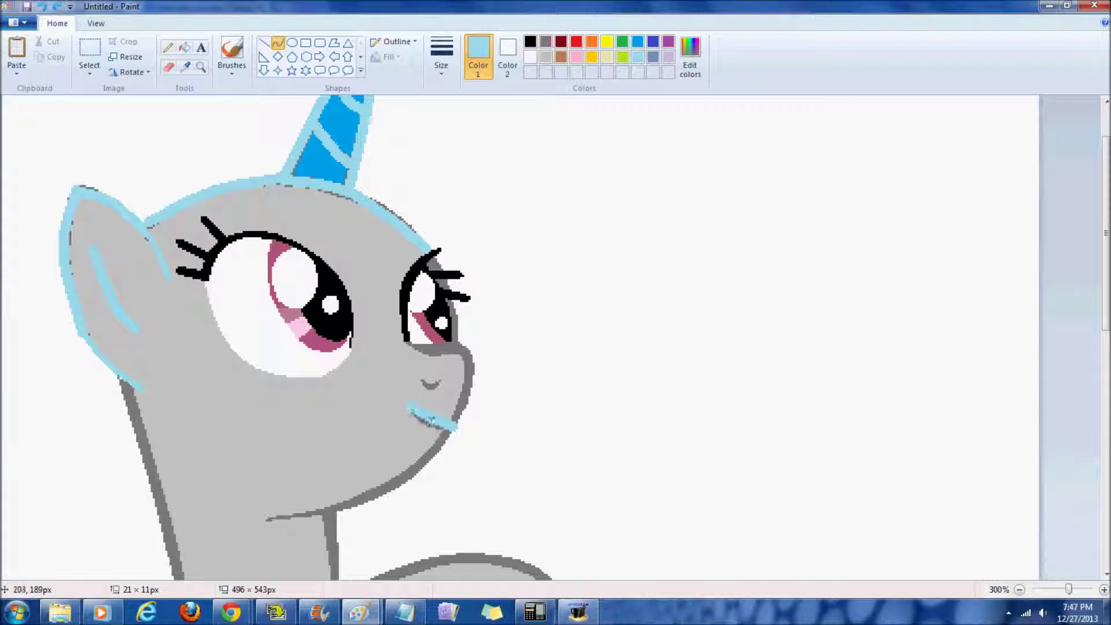
Trace the jaw and the front and top of the muzzle with light turquoise curves
left_click_drag(328, 511, 449, 431)
left_click_drag(408, 472, 423, 492)
left_click_drag(435, 452, 441, 460)
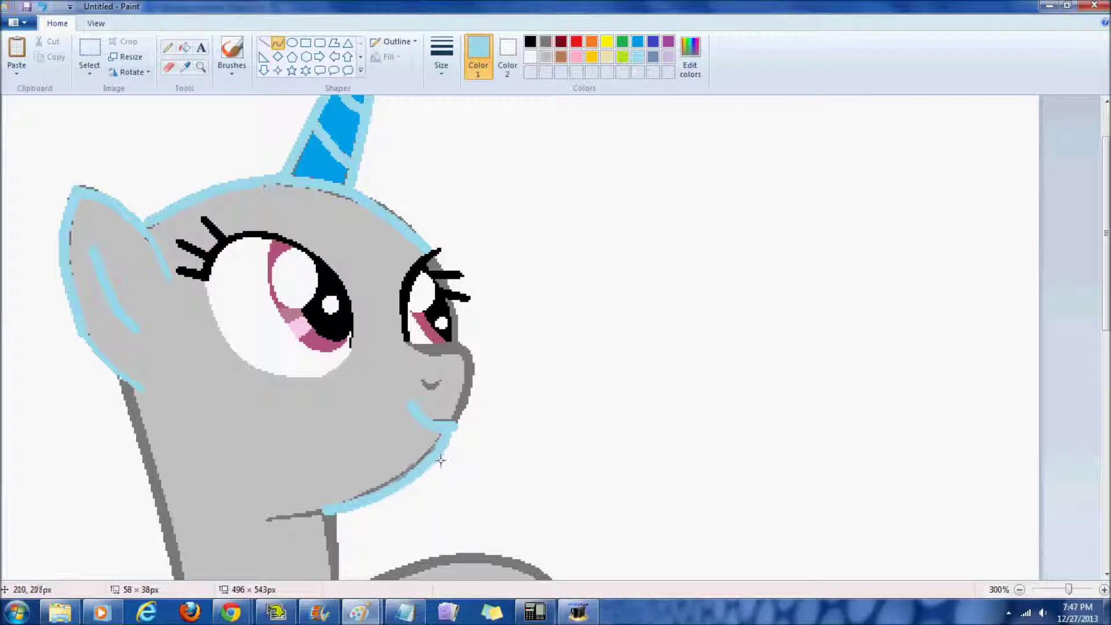
left_click_drag(453, 420, 465, 351)
left_click_drag(467, 374, 461, 410)
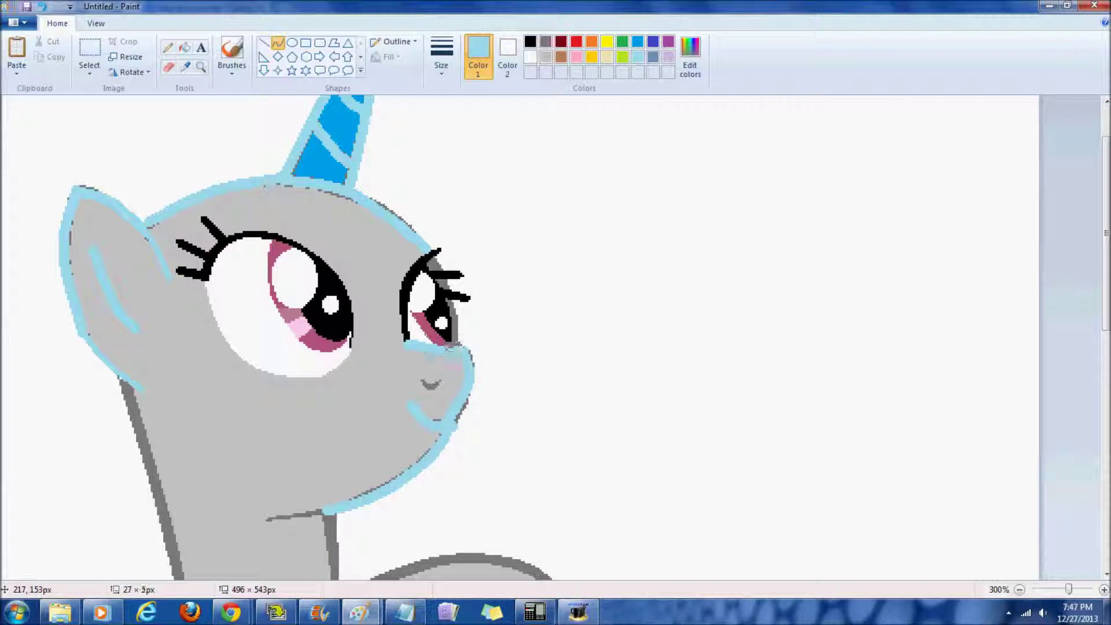
Undo the traced head, ear, jaw and muzzle lines and the horn fills
left_click(44, 7)
left_click(44, 7)
left_click(44, 7)
left_click(44, 7)
left_click(44, 7)
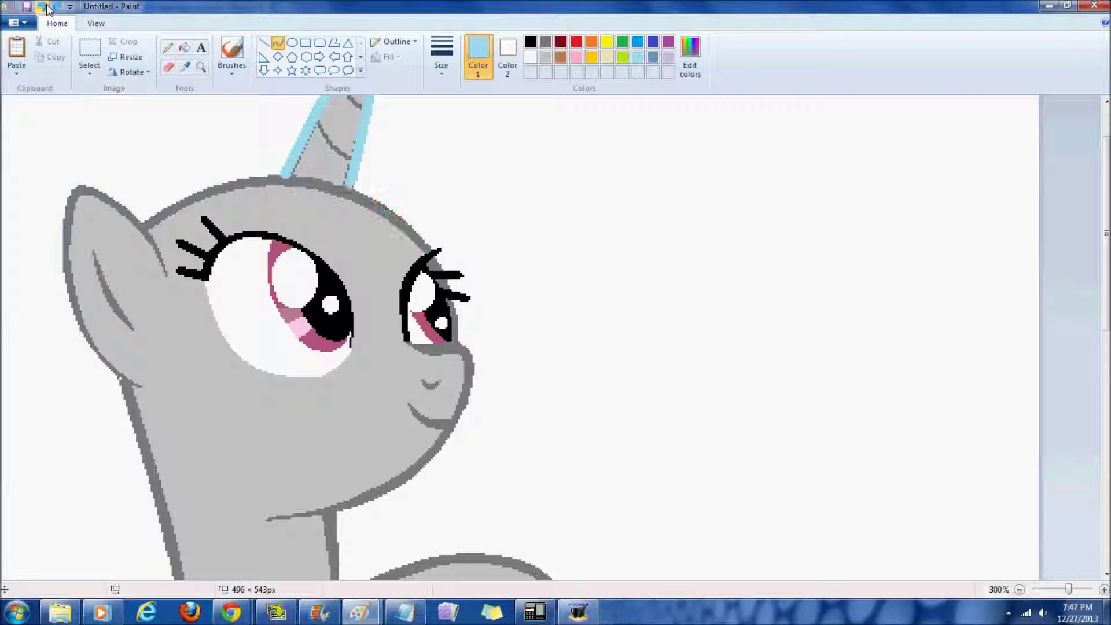
left_click(44, 7)
Fill the pony's gray outlines and facial lines with light turquoise and its body with indigo
left_click(185, 47)
left_click(357, 195)
left_click(653, 42)
left_click(387, 250)
left_click(638, 57)
left_click(431, 386)
left_click(109, 293)
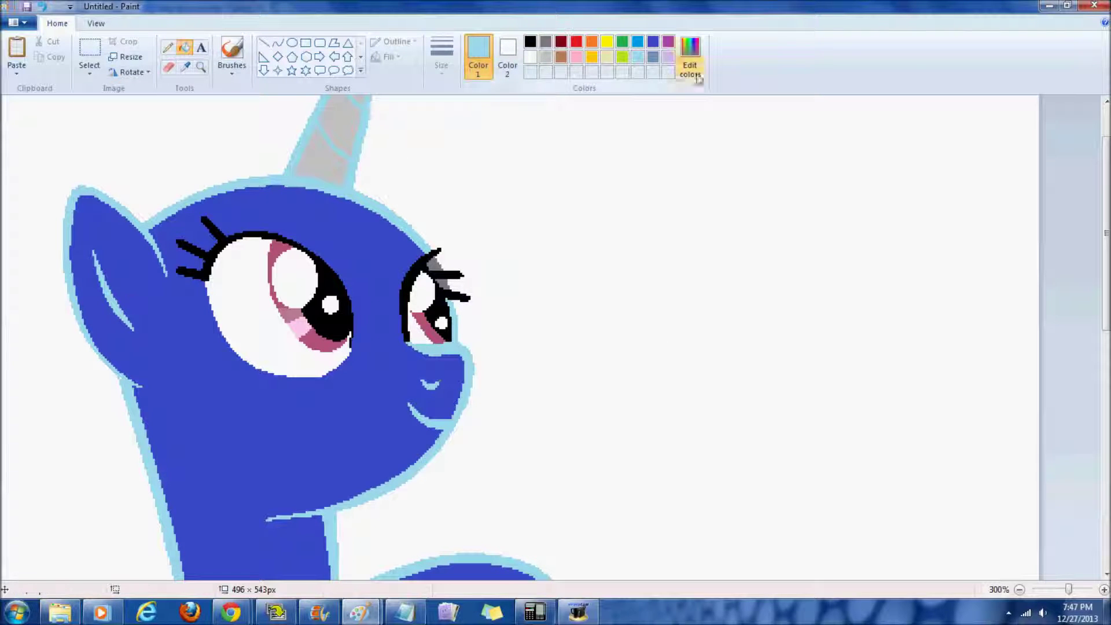
Fill the sections of the horn with turquoise
left_click(638, 42)
left_click(322, 159)
left_click(334, 147)
left_click_drag(1107, 233, 1106, 227)
left_click(44, 7)
left_click(340, 138)
left_click(355, 108)
Fill the pony's two far legs and its main body with turquoise
scroll(484, 347, "down", 10)
left_click(480, 408)
left_click(157, 290)
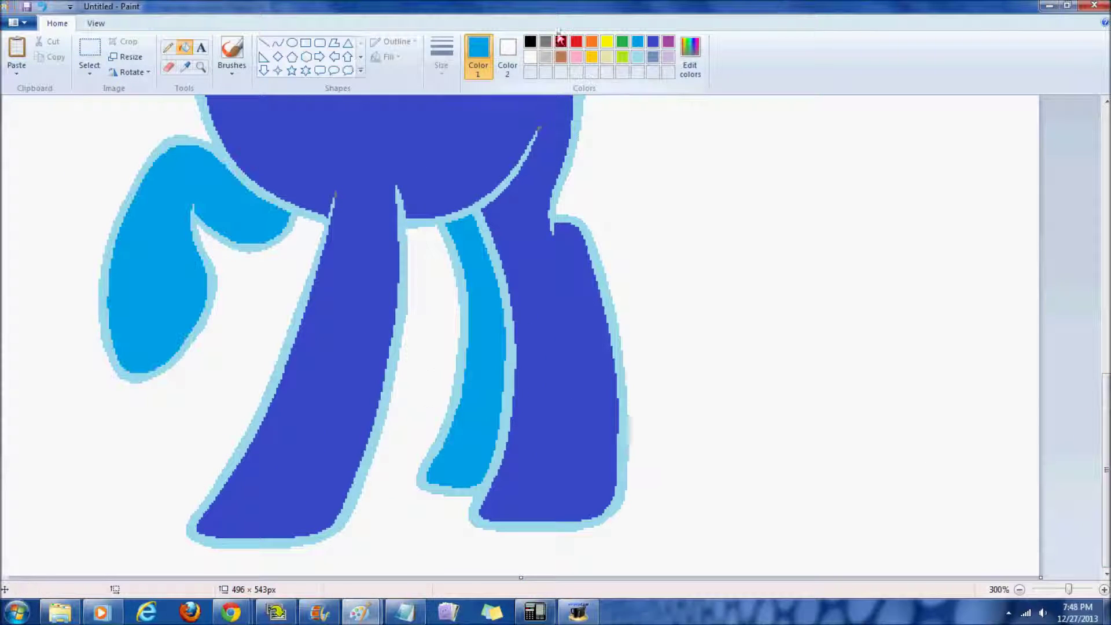
scroll(822, 291, "up", 10)
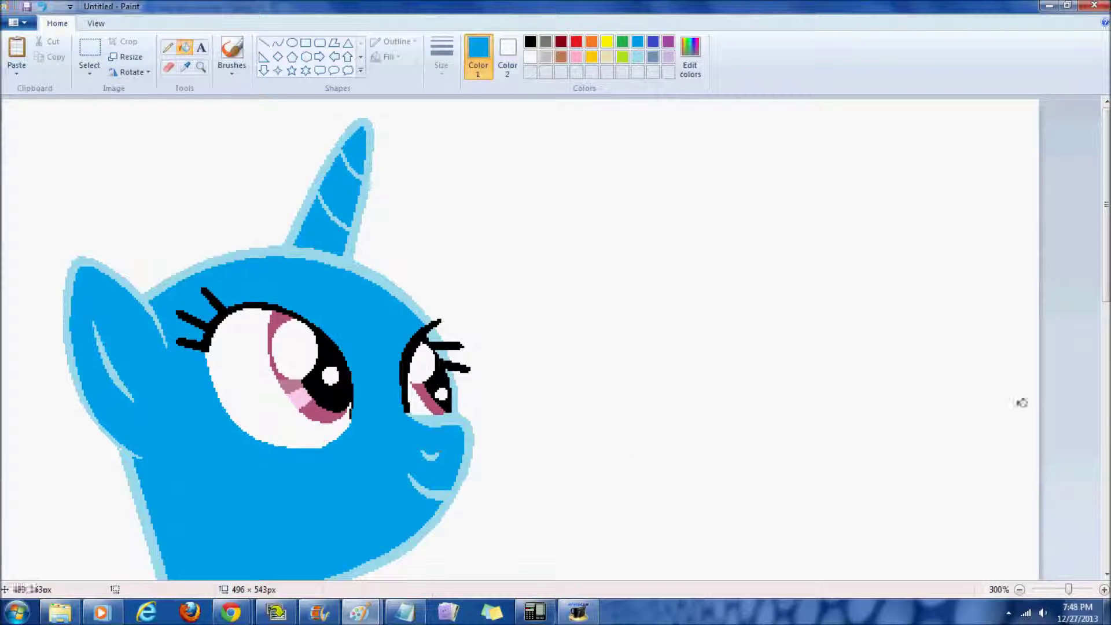
Draw a purple heart on the pony's flank and fill it with purple
scroll(810, 348, "down", 8)
scroll(810, 347, "up", 2)
left_click(653, 56)
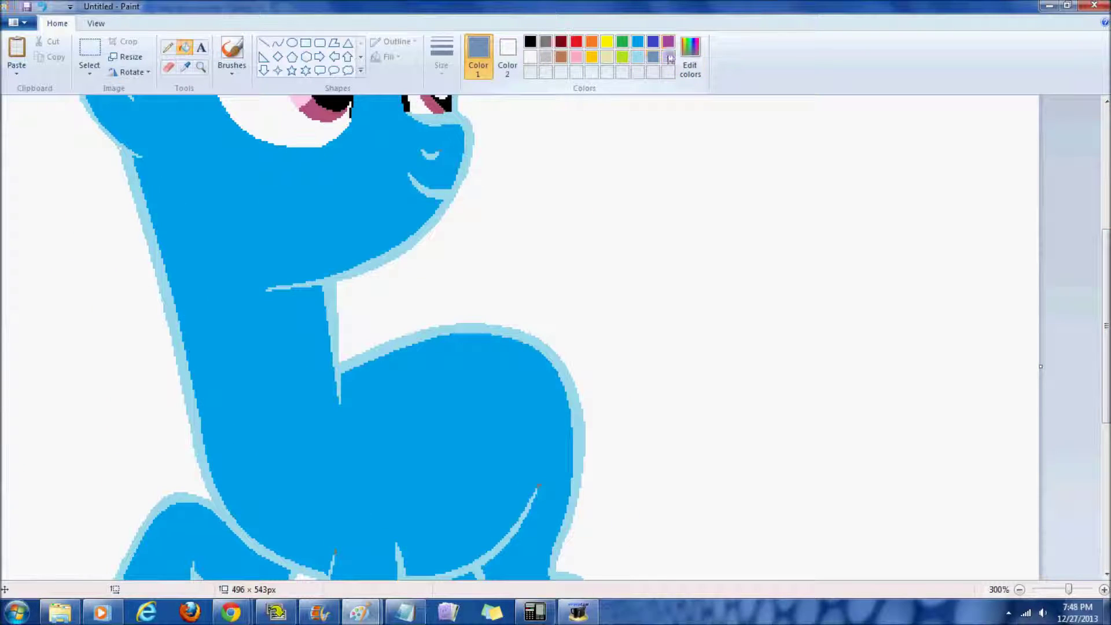
left_click(669, 42)
left_click(361, 70)
left_click(264, 85)
left_click_drag(447, 450, 538, 367)
left_click(184, 48)
left_click(491, 405)
Draw a lavender lightning bolt overlapping the heart's lower part, fill it with lavender and touch up the gaps
left_click(278, 71)
left_click(638, 42)
left_click_drag(407, 381, 518, 467)
left_click(690, 57)
left_click(773, 190)
left_click(669, 57)
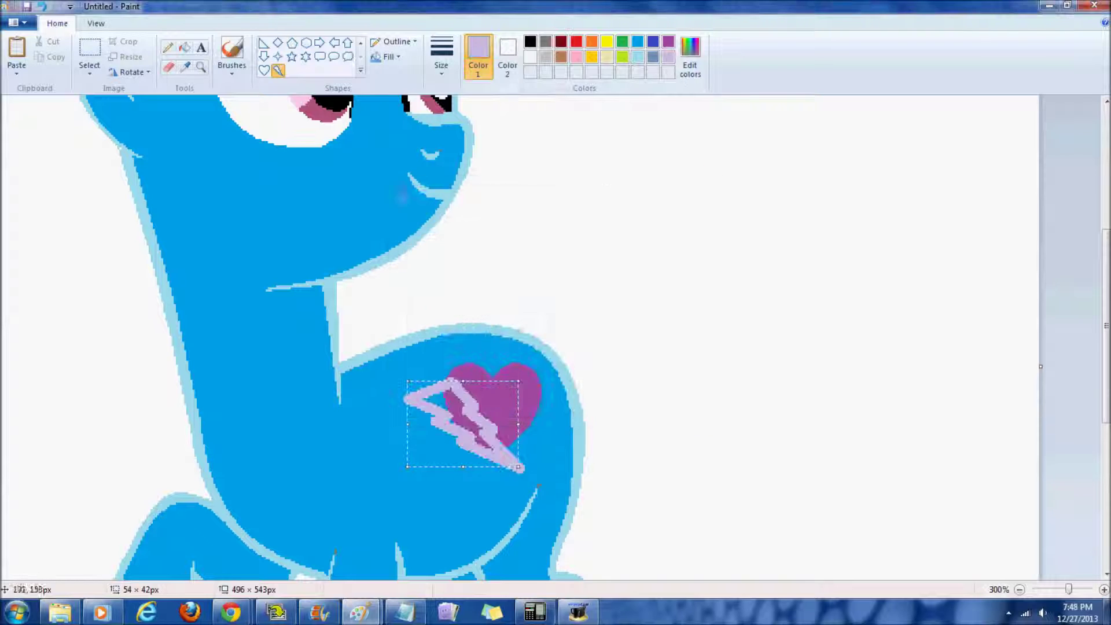
left_click(185, 47)
left_click(170, 49)
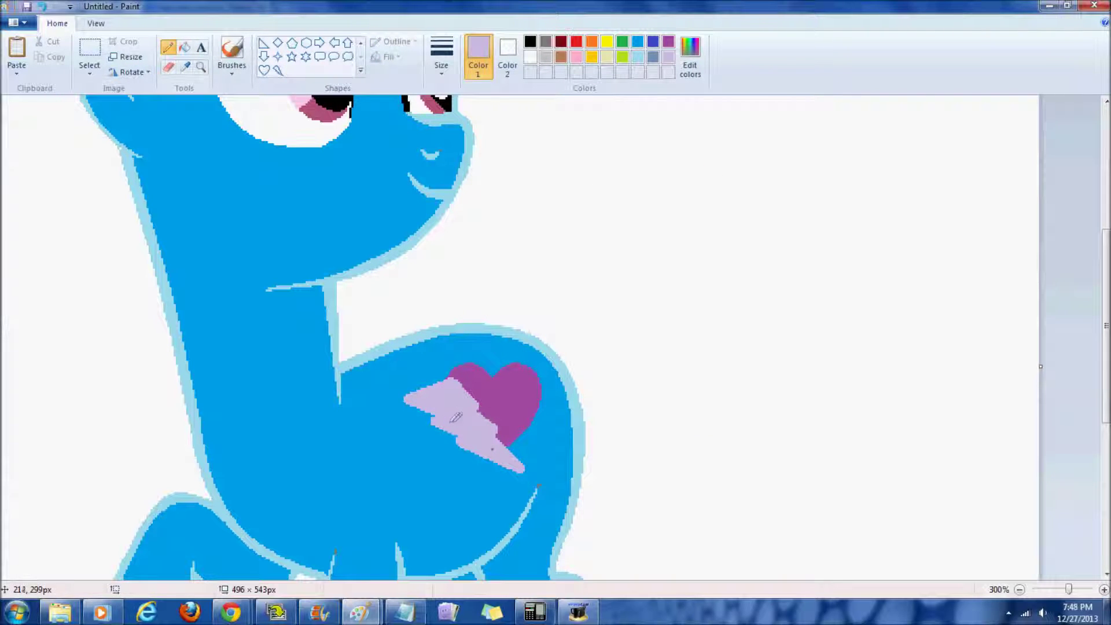
left_click(441, 65)
left_click(472, 129)
Draw the fringe's lower edge as a red curve running from the ear across the near eye
left_click(361, 43)
left_click(279, 43)
left_click_drag(1106, 324, 1105, 235)
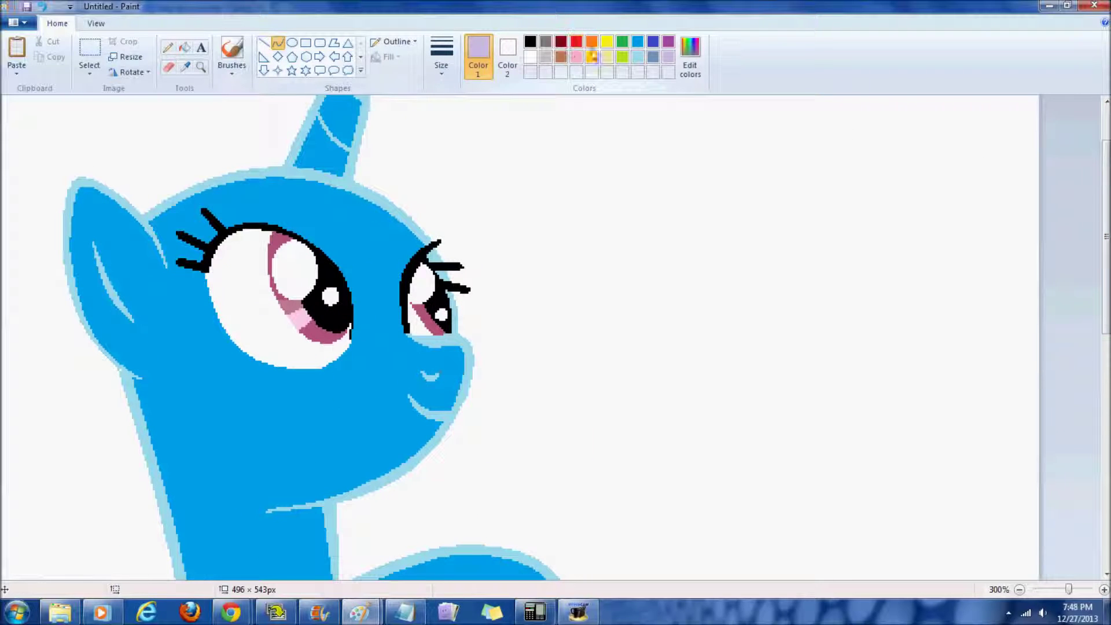
left_click(577, 41)
left_click_drag(143, 377, 360, 303)
left_click(254, 316)
left_click(201, 382)
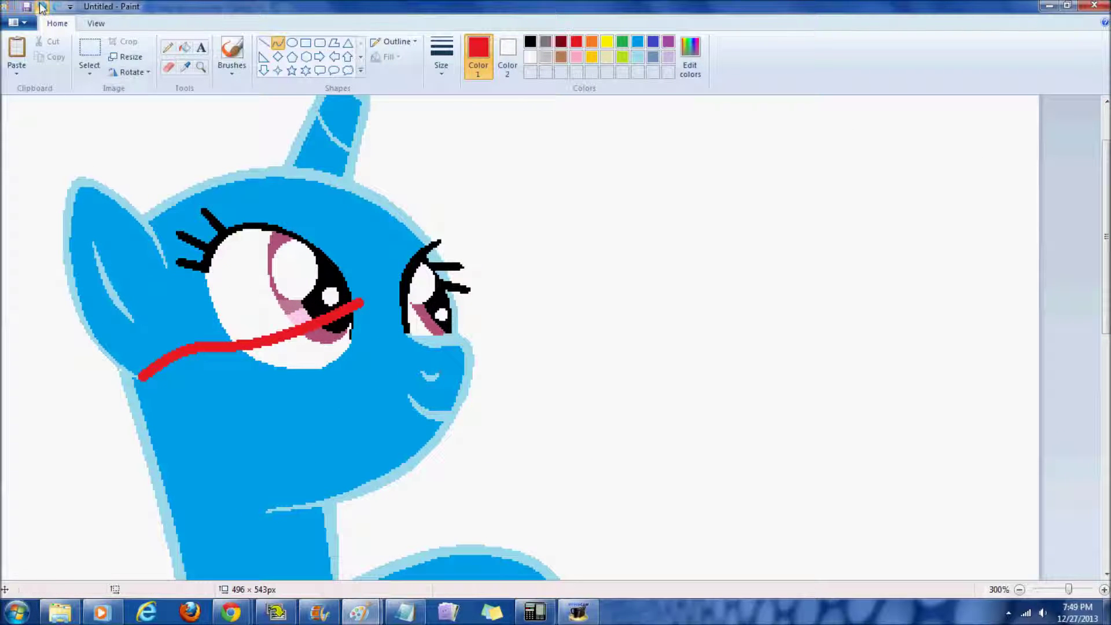
left_click(41, 7)
mouse_move(166, 266)
left_mouse_down()
mouse_move(302, 289)
mouse_move(363, 231)
left_mouse_up()
left_click(162, 307)
left_click(162, 306)
left_click(43, 7)
Continue the fringe's red outline with curves above the near eye, past the far eye and back up the forehead
mouse_move(302, 292)
left_mouse_down()
mouse_move(363, 233)
mouse_move(495, 321)
mouse_move(398, 209)
left_mouse_up()
left_click(306, 219)
left_click(306, 219)
left_click(399, 276)
left_click(400, 276)
left_click(476, 251)
left_click(477, 251)
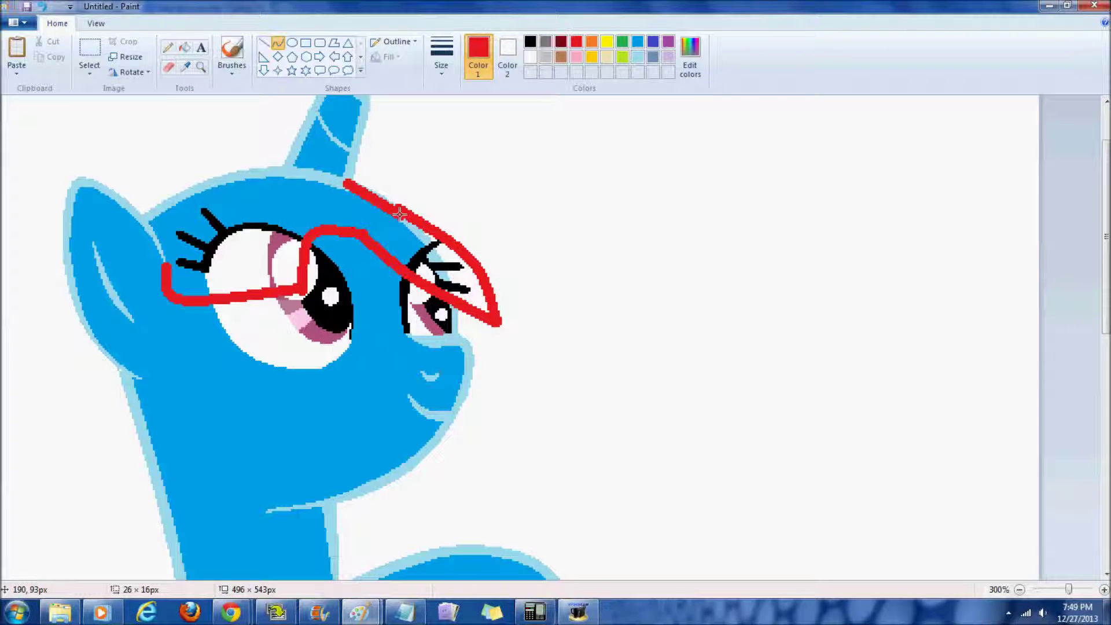
Complete the fringe's upper edge with red curves along the top of the head to the ear
left_click_drag(239, 175, 349, 184)
left_click(303, 171)
left_click(300, 171)
left_click_drag(142, 221, 235, 174)
left_click(185, 190)
left_click(185, 189)
Fill the main area and the front tip of the outlined fringe with rose
left_click(184, 47)
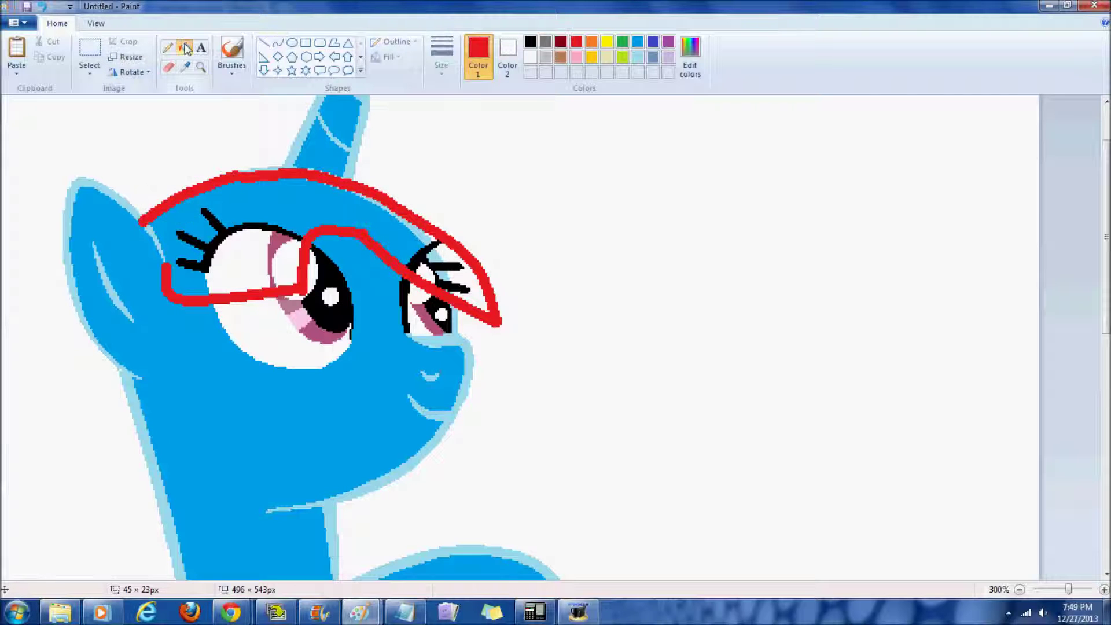
left_click(577, 58)
left_click(460, 278)
left_click(434, 263)
left_click(411, 229)
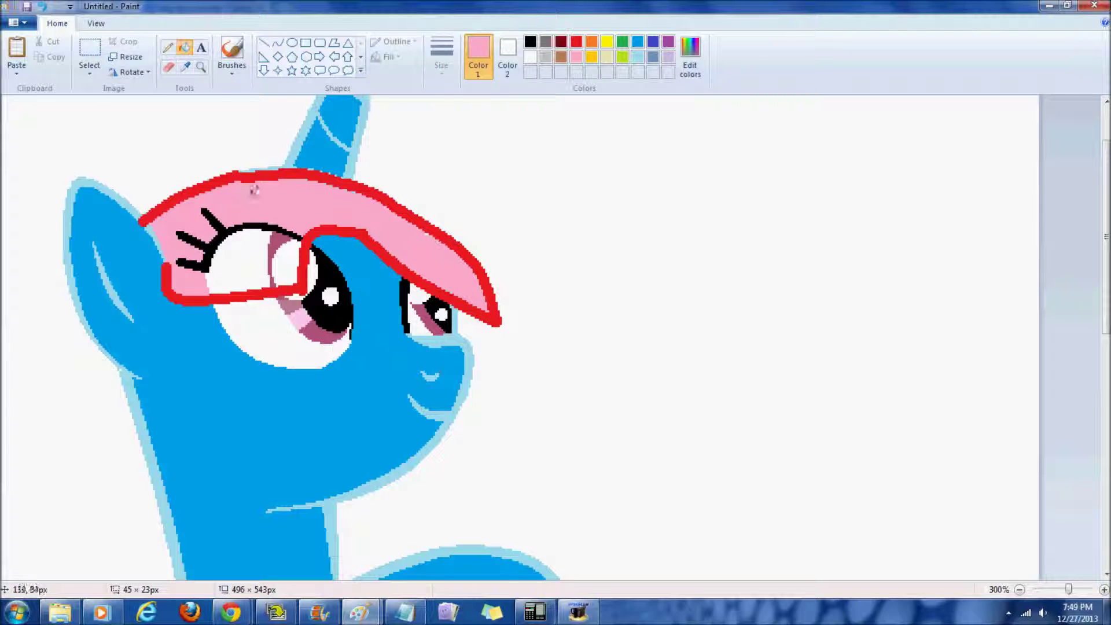
Cover the parts of the near eye and eyelashes inside the fringe with rose
left_click(217, 242)
left_click(237, 257)
left_click(280, 240)
left_click(288, 255)
left_click(169, 47)
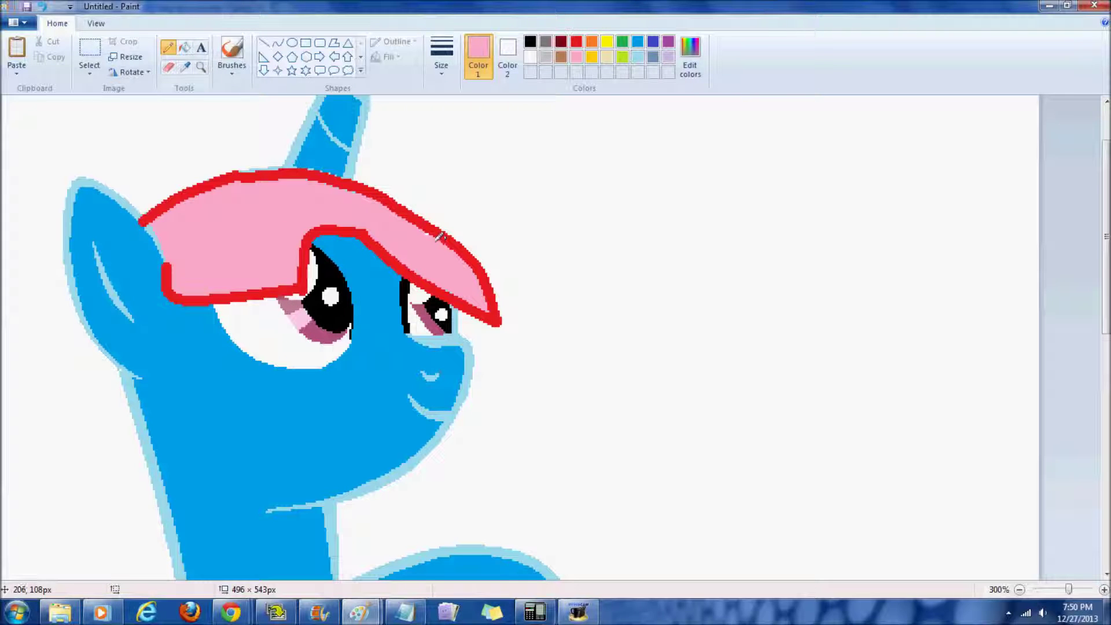
Close the back edge of the fringe beside the ear with a red curve
left_click(201, 67)
double_click(498, 246)
left_click(185, 47)
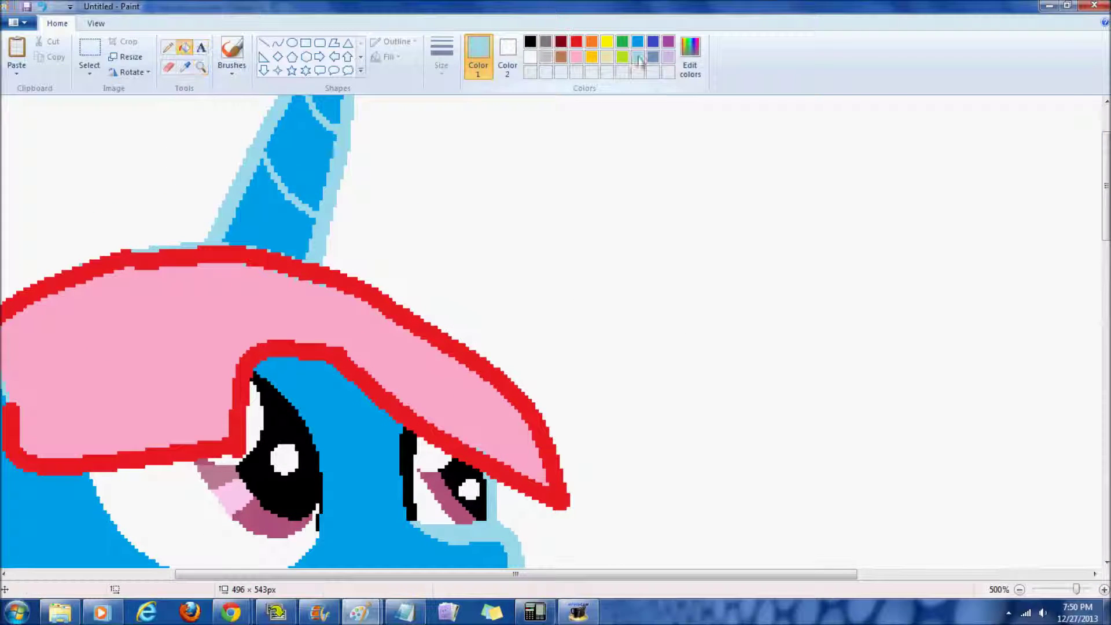
left_click_drag(773, 606, 605, 599)
left_click(577, 42)
left_click(278, 43)
left_click_drag(236, 337, 272, 399)
Try to sketch a purple shading line inside the fringe with the Pencil
left_click(167, 47)
left_click(668, 42)
mouse_move(272, 334)
left_mouse_down()
mouse_move(377, 290)
mouse_move(537, 287)
mouse_move(775, 399)
left_mouse_up()
key("ctrl+z")
mouse_move(801, 463)
left_mouse_down()
mouse_move(614, 310)
mouse_move(471, 273)
mouse_move(321, 315)
left_mouse_up()
mouse_move(318, 432)
left_mouse_down()
mouse_move(446, 419)
mouse_move(494, 326)
mouse_move(624, 340)
mouse_move(680, 382)
left_mouse_up()
left_click(41, 7)
left_click(42, 6)
left_click(57, 7)
Draw a thin purple shading line inside the fringe, following its back, lower and front edges
left_click(278, 43)
left_click(441, 55)
left_click(471, 123)
mouse_move(272, 334)
left_mouse_down()
mouse_move(311, 398)
mouse_move(293, 360)
left_mouse_up()
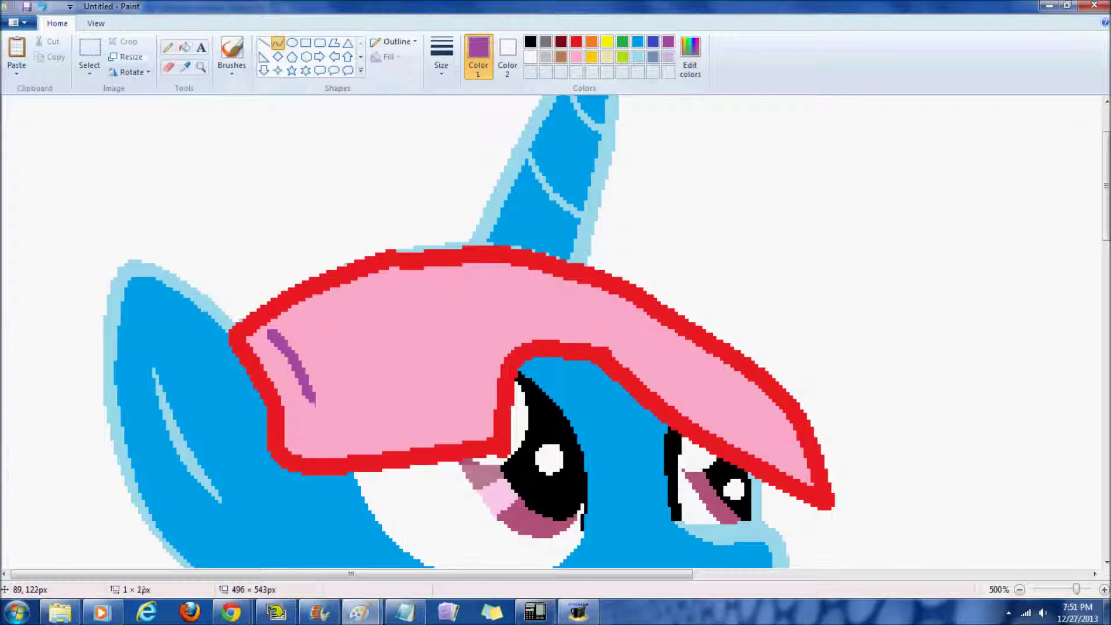
key("ctrl+z")
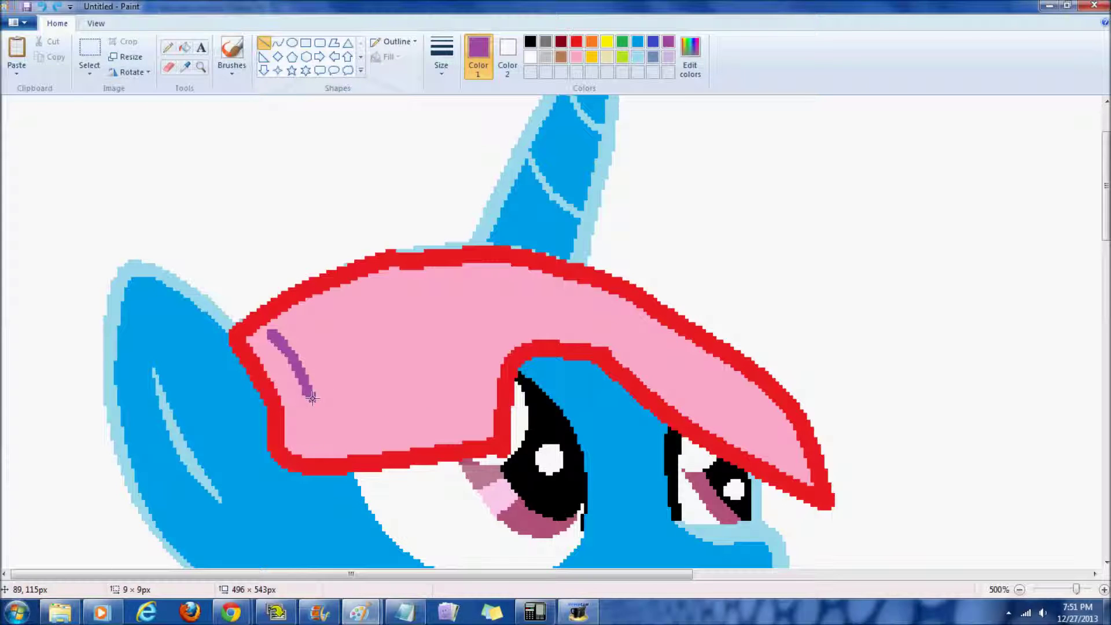
left_click_drag(468, 418, 317, 434)
left_click_drag(524, 329, 483, 360)
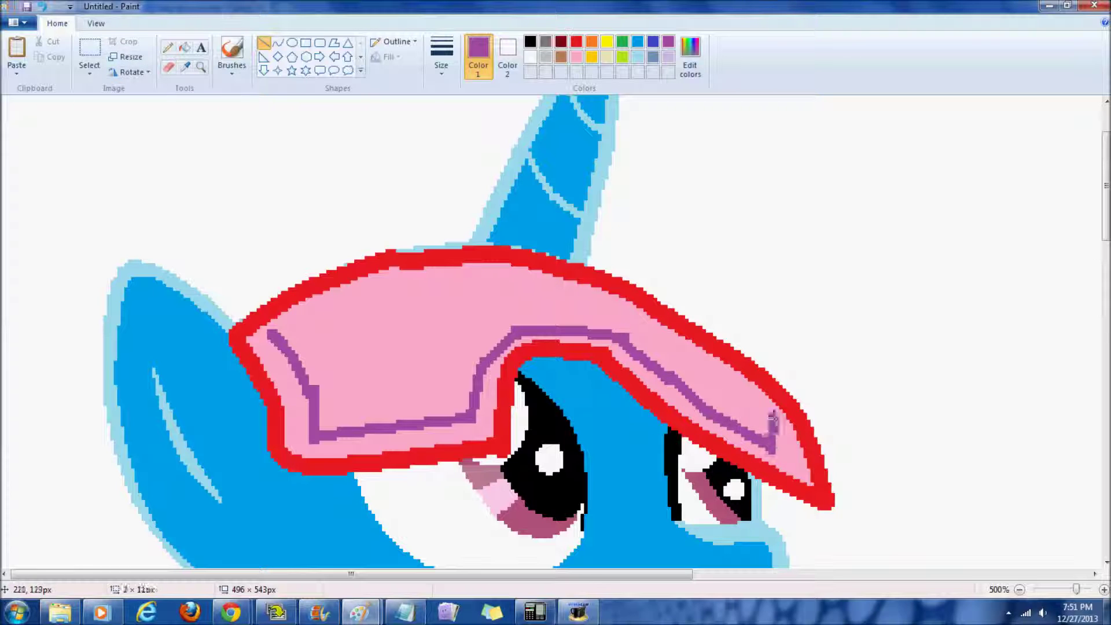
left_click_drag(769, 448, 737, 391)
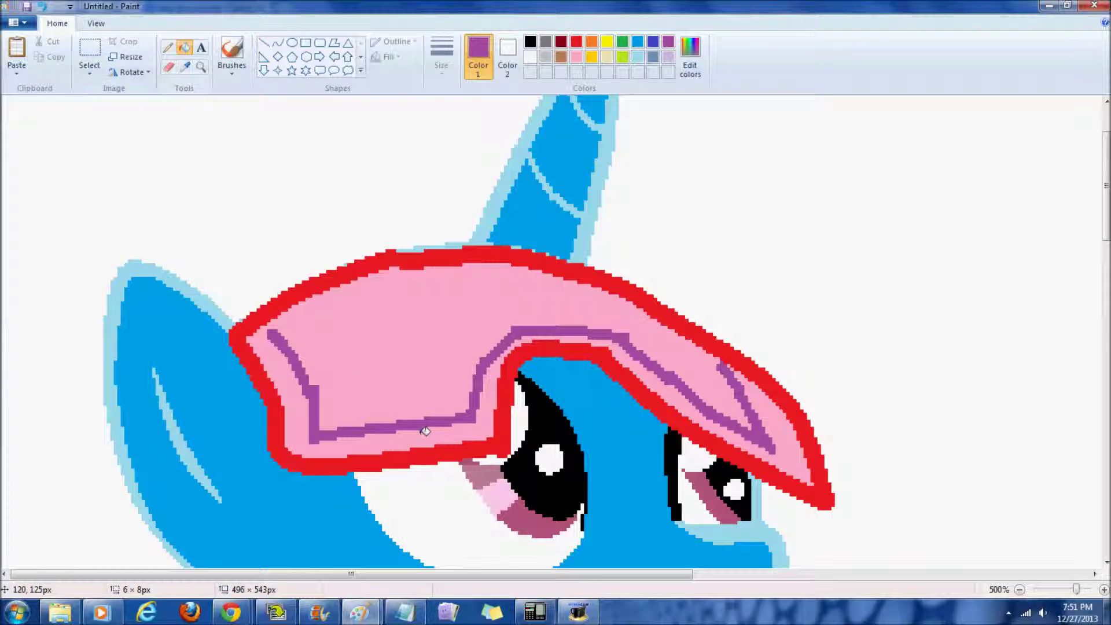
Fill the band between the shading line and the fringe's red outline with purple
left_click(184, 51)
left_click(761, 355)
left_click(168, 47)
left_click(441, 55)
left_click(481, 106)
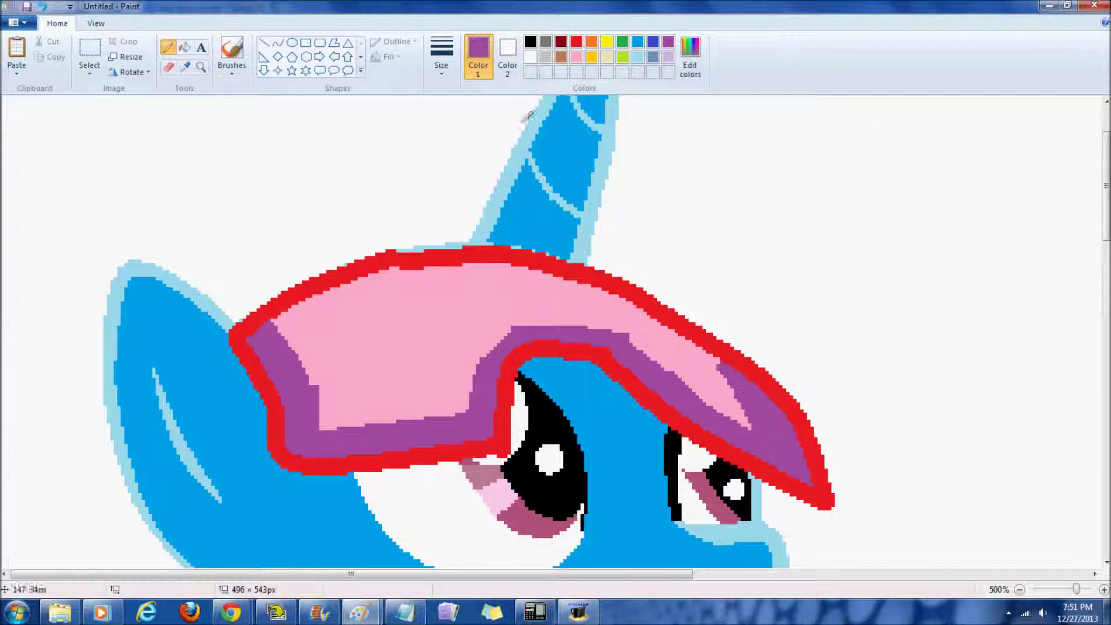
left_click(715, 344)
left_click(42, 7)
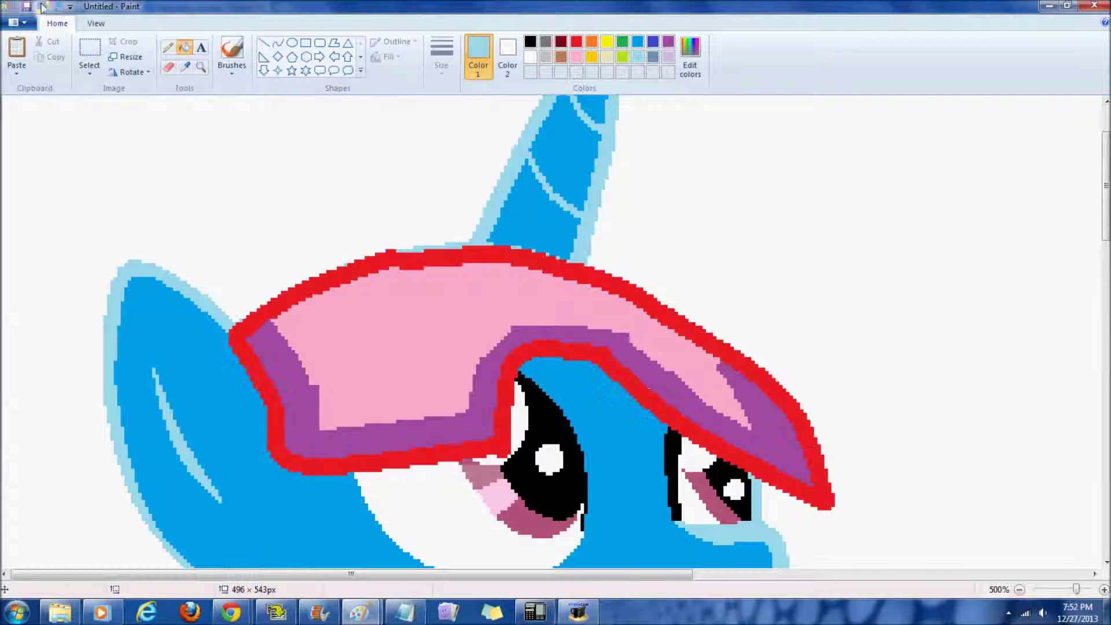
Switch to Chrome and search Google Images for "stardust shine mlp"
mouse_move(240, 617)
left_click(306, 541)
scroll(147, 312, "up", 5)
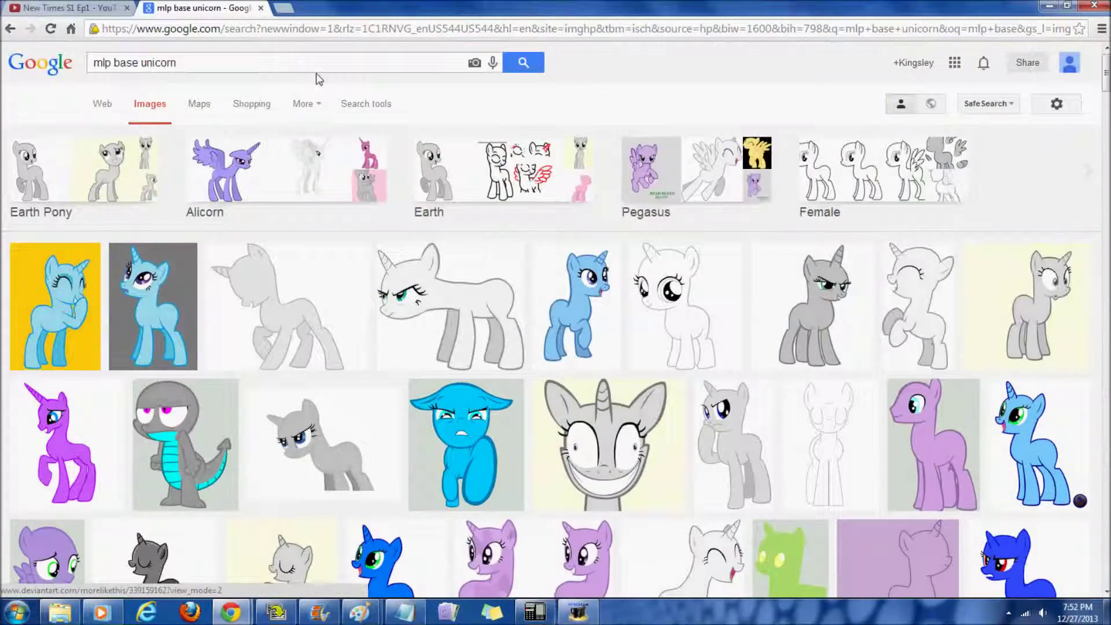
type("stardust shine mlp")
key("Return")
scroll(687, 243, "down", 7)
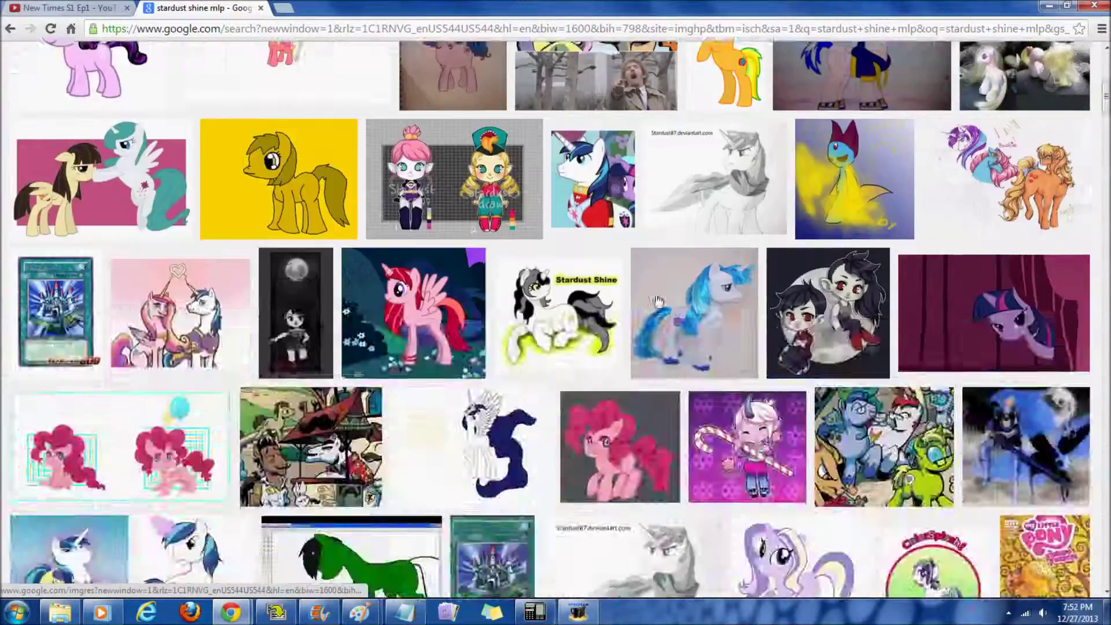
Try to open the artwork site by entering the address devinart.com
scroll(340, 51, "up", 7)
type("devinart.com")
key("Return")
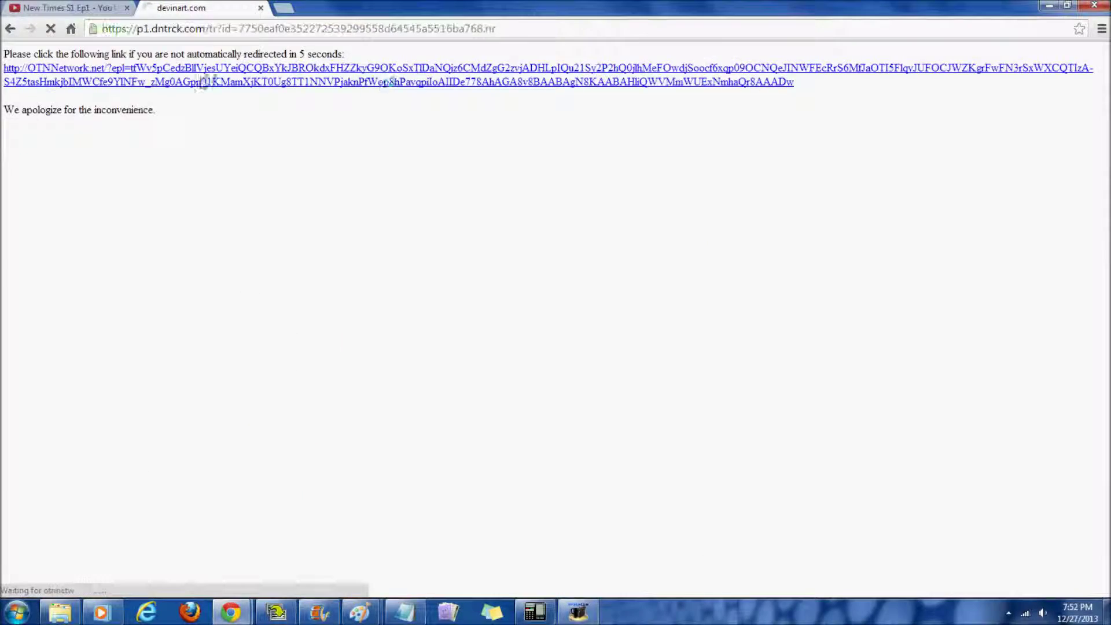
left_click(596, 26)
type("devinart.com")
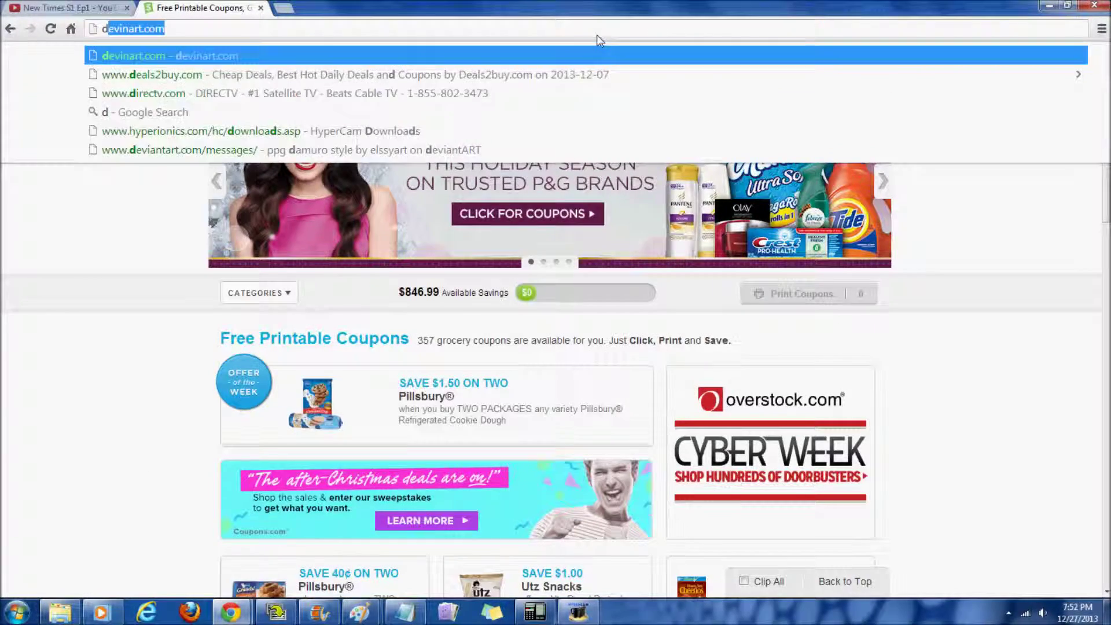
key("Return")
Open deviantART, log out of the current account and log back in with the other account's filled-in credentials
left_click(318, 75)
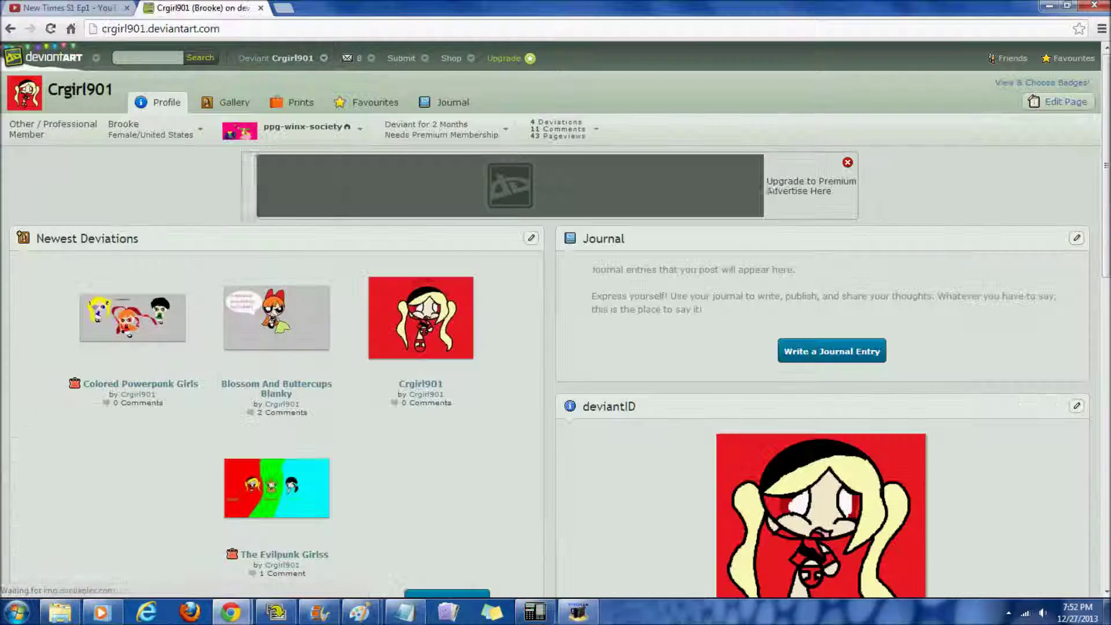
left_click(273, 191)
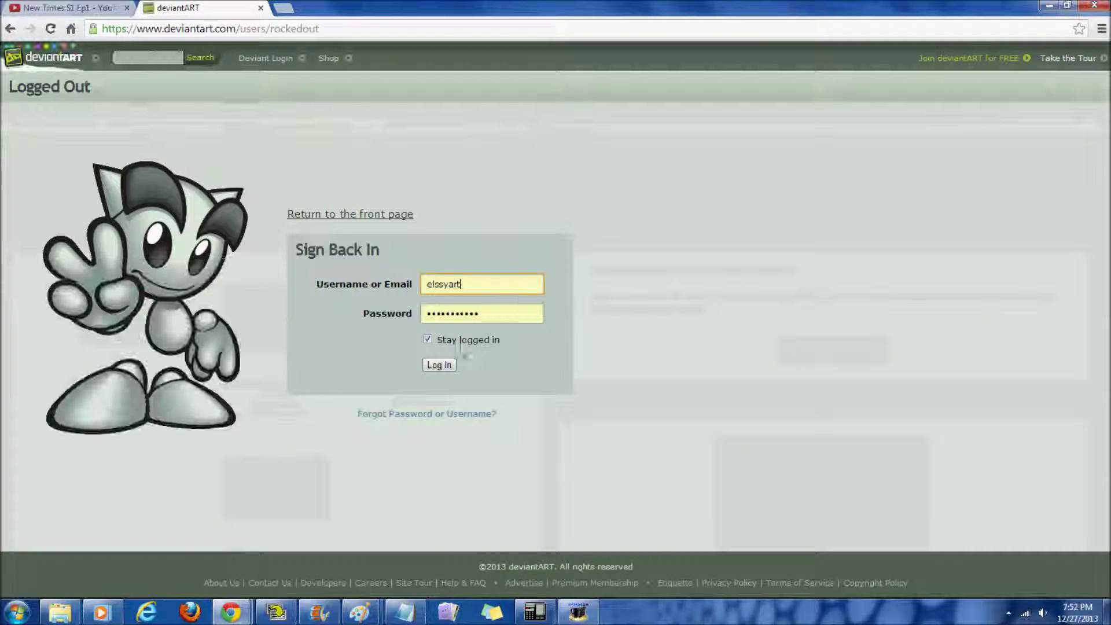
left_click(439, 365)
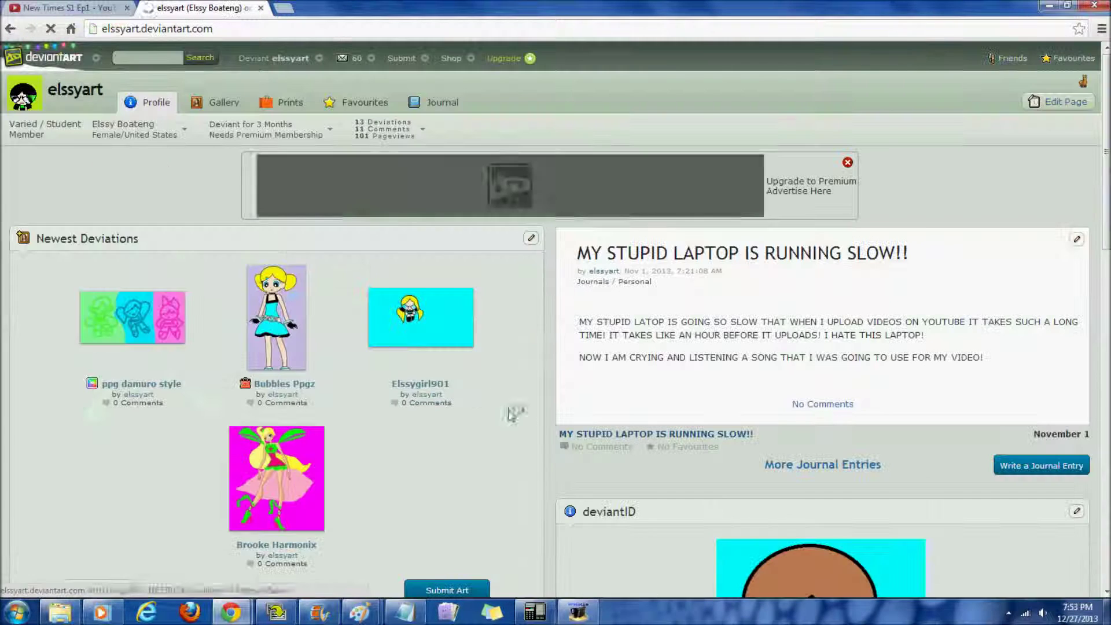
Search deviantART for "stardust shine"
left_click(140, 57)
type("stardusr shine")
key("Return")
left_click(172, 89)
key("BackSpace")
type("1")
left_click(378, 84)
Extend the artwork search to "stardust shine mlp" and look through the results
left_click(204, 89)
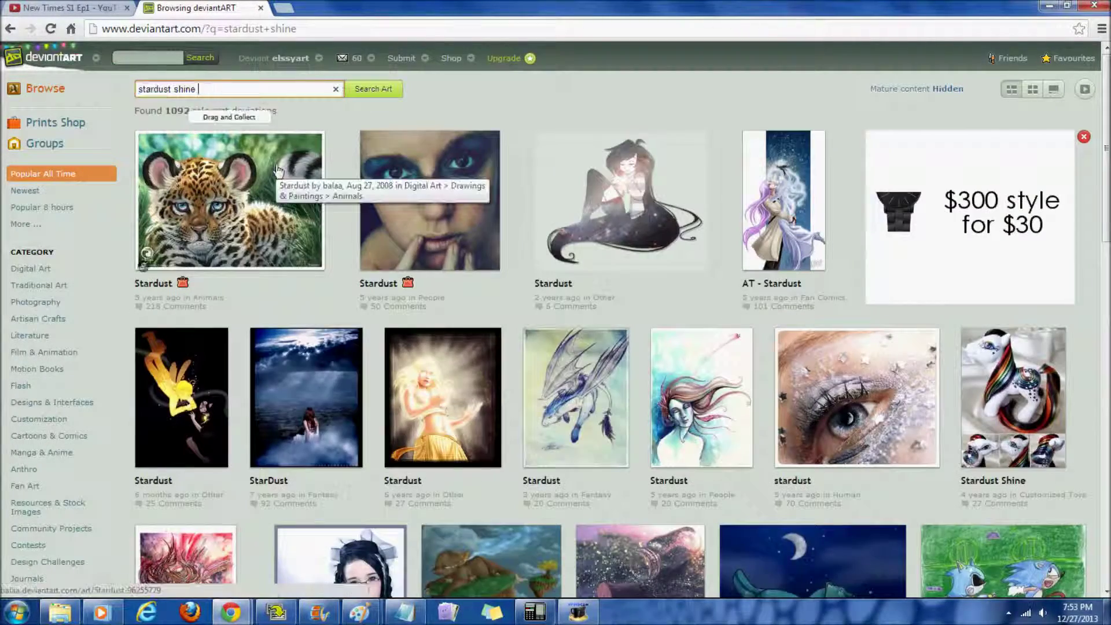
type("mlp")
key("Return")
scroll(632, 460, "down", 5)
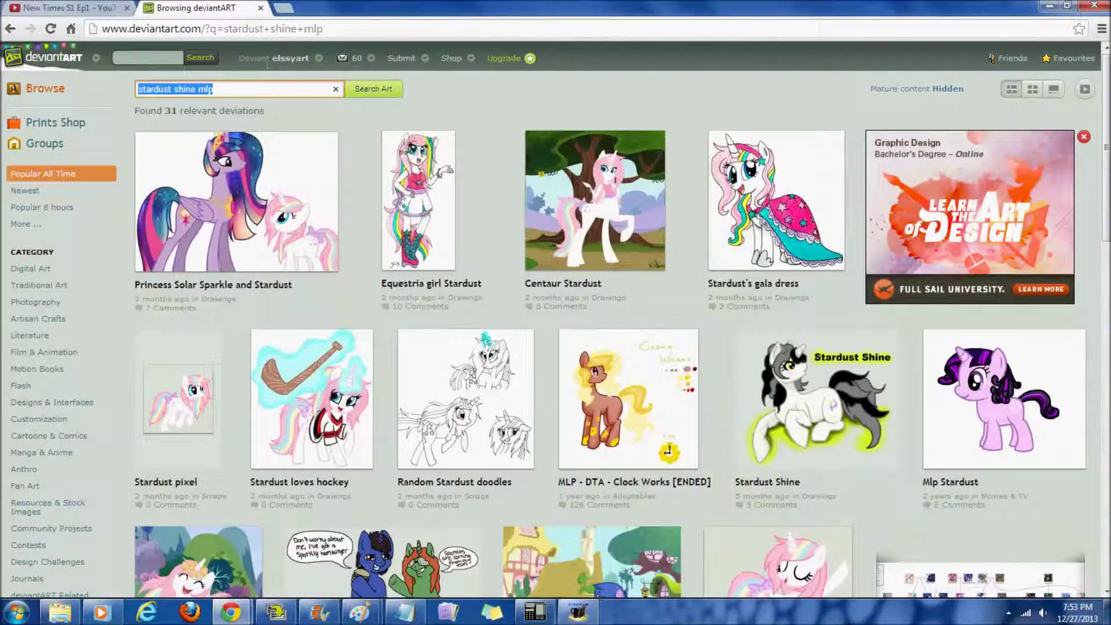
Close the deviantART tab and view the suggested YouTube video "Stardust Shine - MLP Speedpaint"
left_click(261, 12)
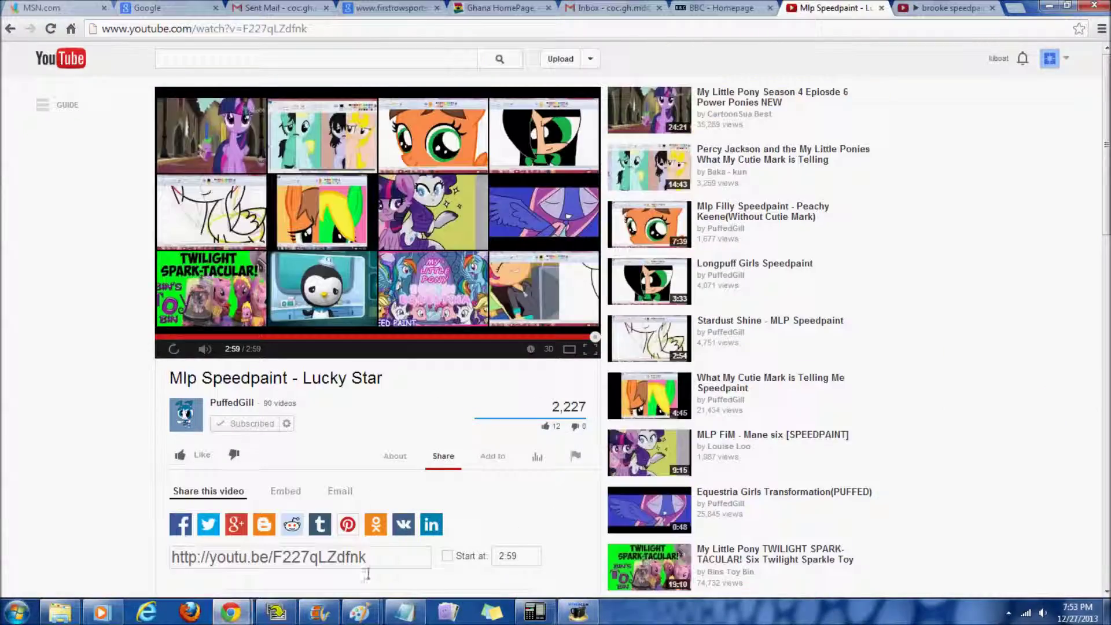
left_click(817, 324)
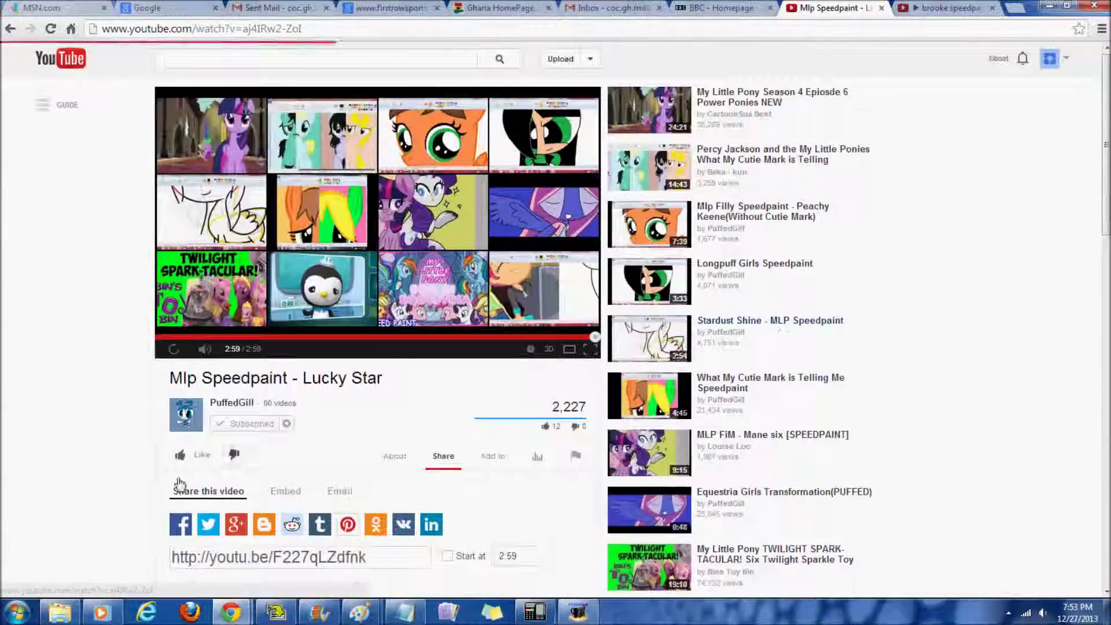
left_click(387, 539)
left_click(389, 585)
scroll(449, 565, "down", 3)
scroll(449, 565, "up", 3)
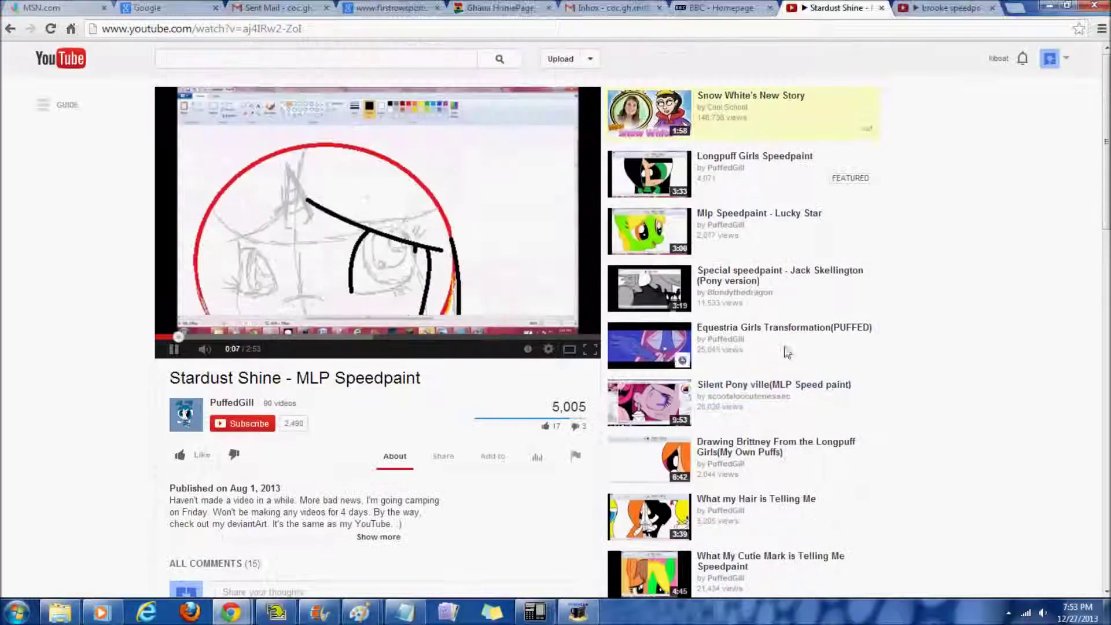
Close the Stardust Shine video tab and the HP LinkUp window
left_click(881, 8)
left_click(51, 28)
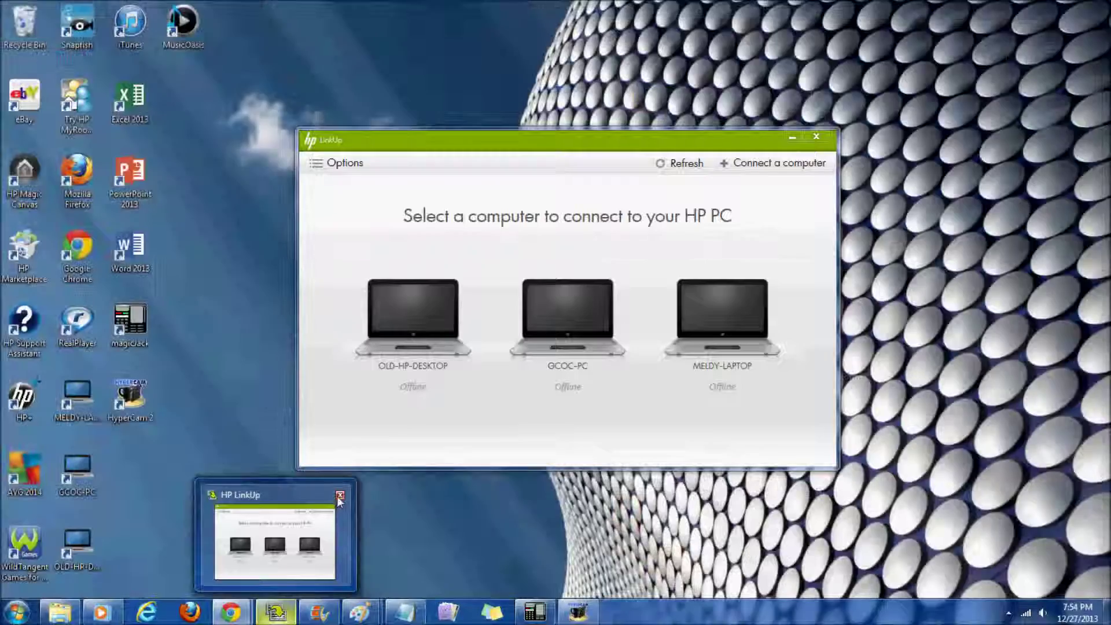
left_click(337, 495)
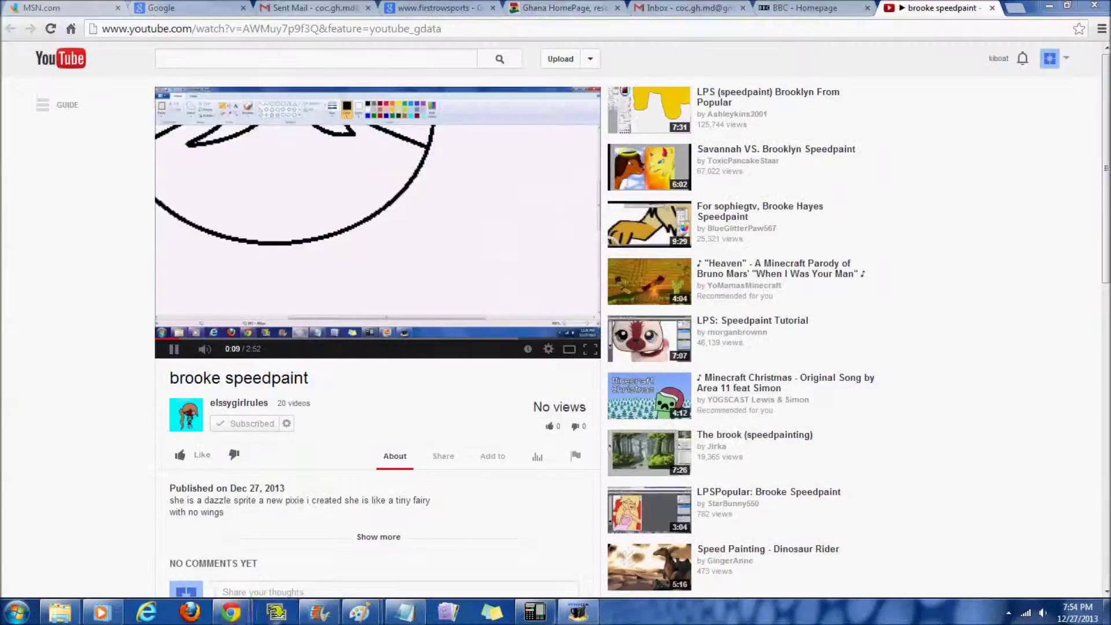
Switch to the Chrome window showing "New Times S1 Ep1" and search YouTube for "stardust shine mlp"
mouse_move(231, 613)
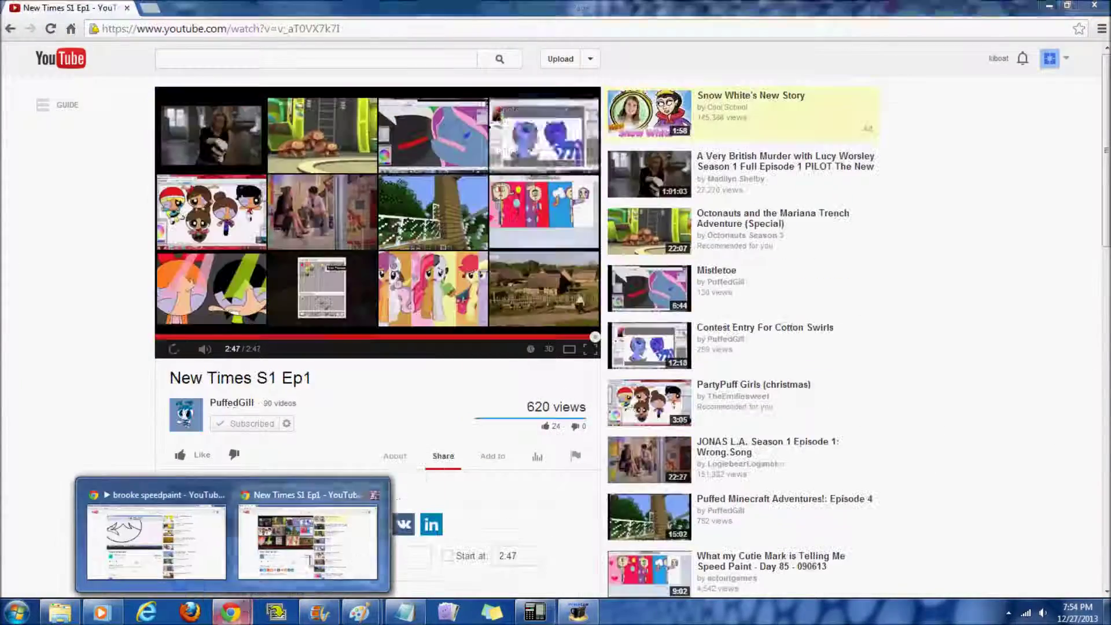
left_click(308, 541)
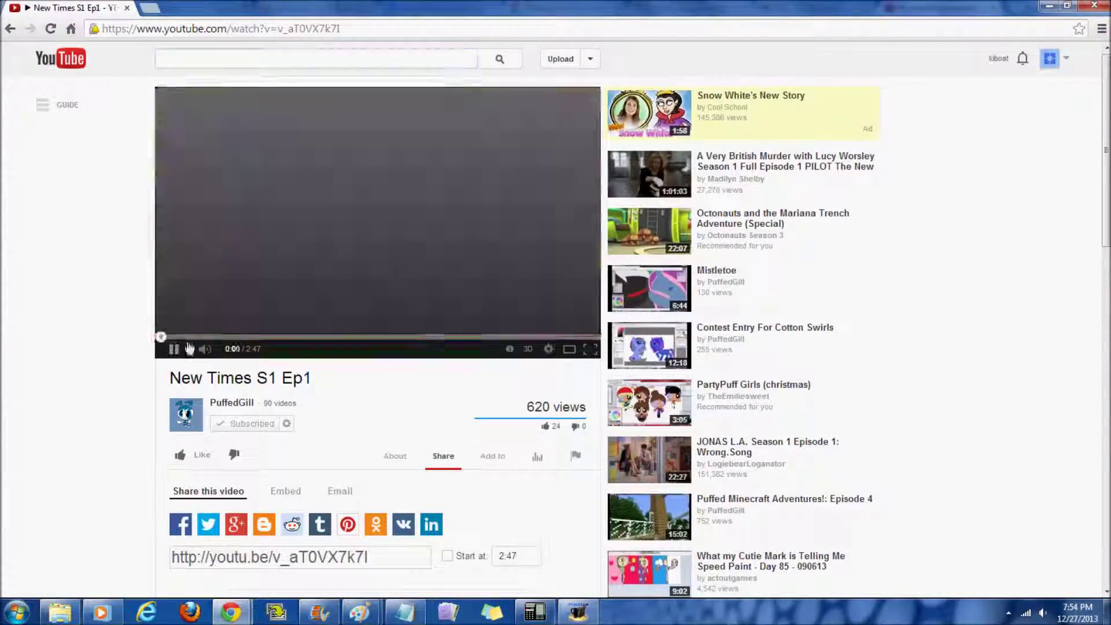
left_click(788, 289)
left_click(422, 64)
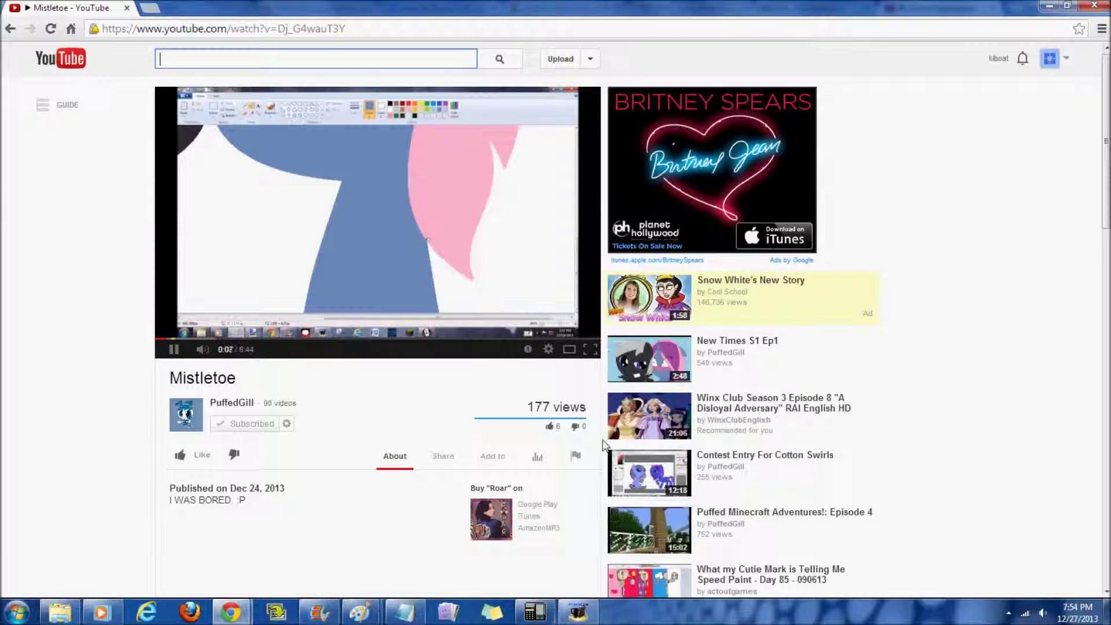
type("stardust shine mlp")
key("Return")
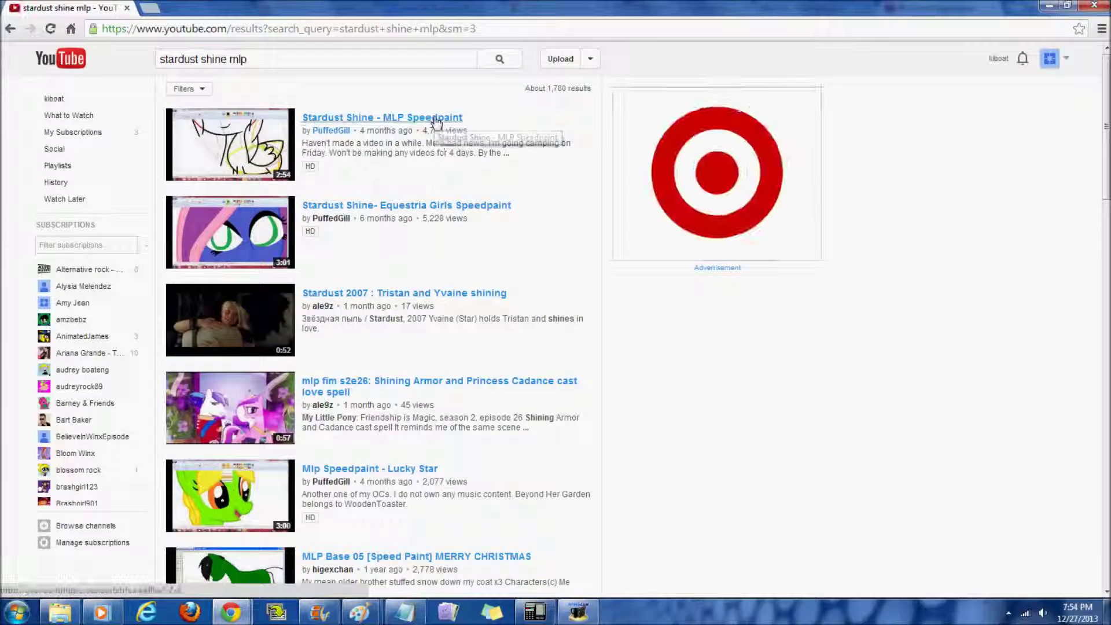
Open "Stardust Shine - MLP Speedpaint", skip to the finished pony near the end and pause it at 2:48
left_click(434, 119)
left_click_drag(312, 338, 572, 340)
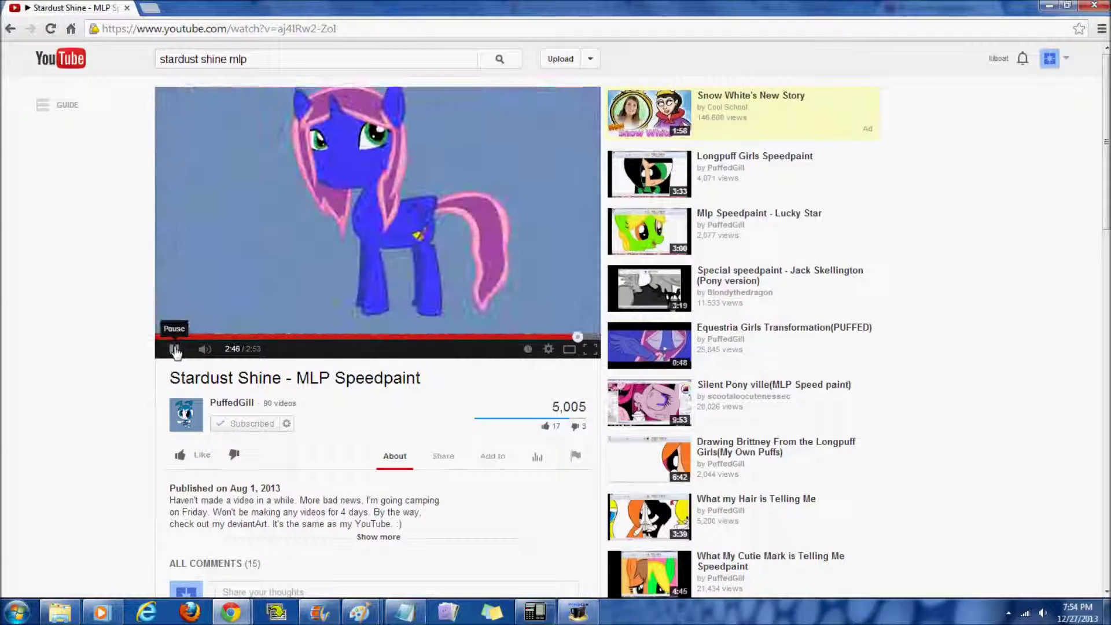
left_click(176, 352)
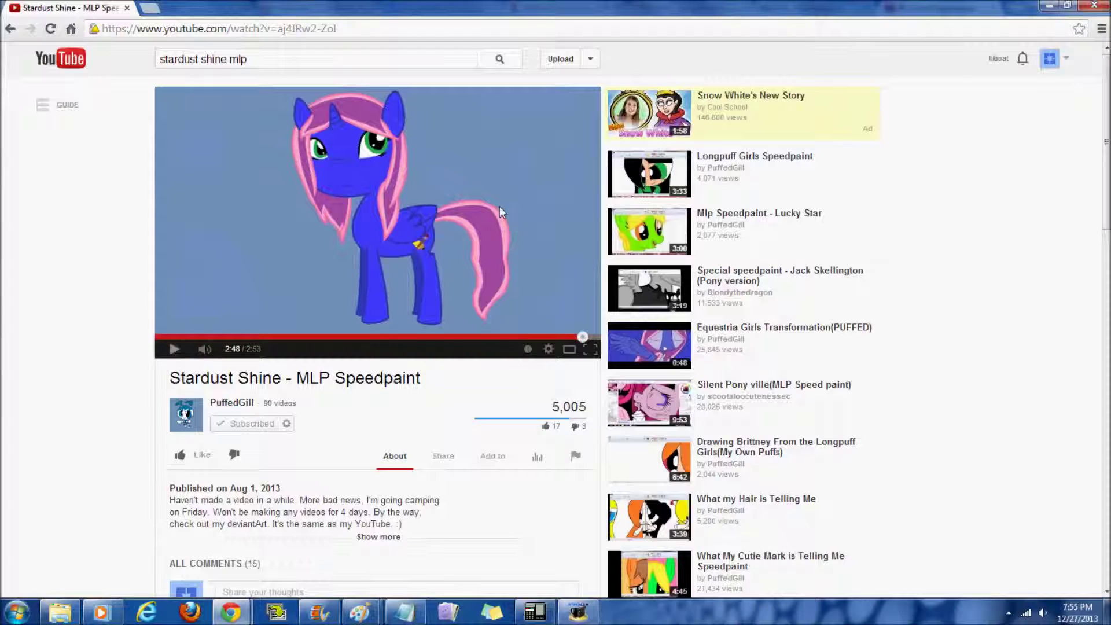
Switch to Paint and undo the purple fill and the whole red fringe outline on the pony's head
mouse_move(359, 612)
left_click(457, 558)
left_click(45, 5)
left_click(45, 6)
left_click(45, 6)
left_click(46, 6)
left_click(45, 6)
left_click(45, 5)
left_click(45, 6)
left_click(45, 6)
left_click(46, 6)
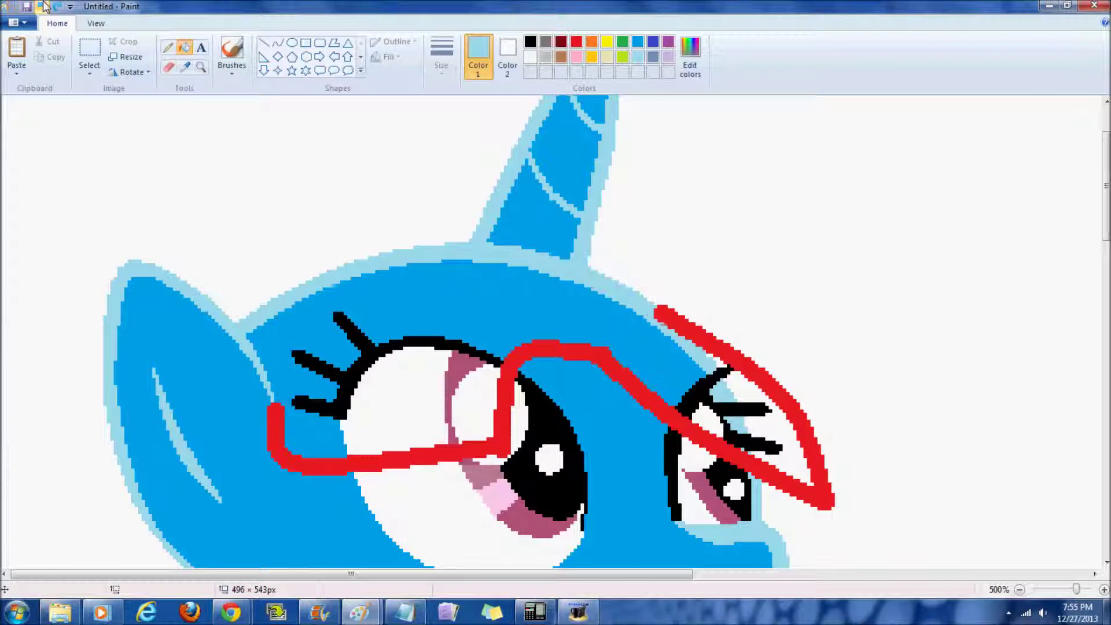
left_click(45, 6)
left_click(46, 6)
Draw a thick red curve above the head from the ear's base to the horn
left_click(278, 44)
left_click(576, 42)
left_click(441, 56)
left_click(472, 152)
mouse_move(244, 325)
left_mouse_down()
mouse_move(561, 265)
mouse_move(468, 209)
left_mouse_up()
left_click_drag(312, 250, 294, 267)
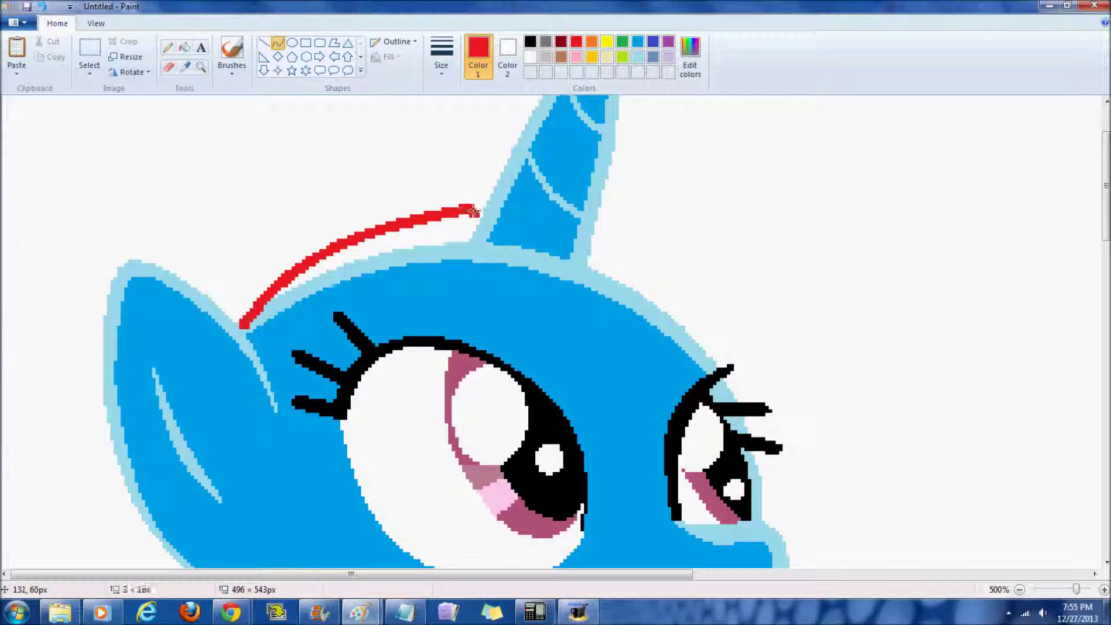
Try to continue the red hairline across the horn and down past the far eye
left_click_drag(474, 211, 649, 271)
left_click_drag(592, 240, 584, 230)
left_click_drag(665, 276, 795, 397)
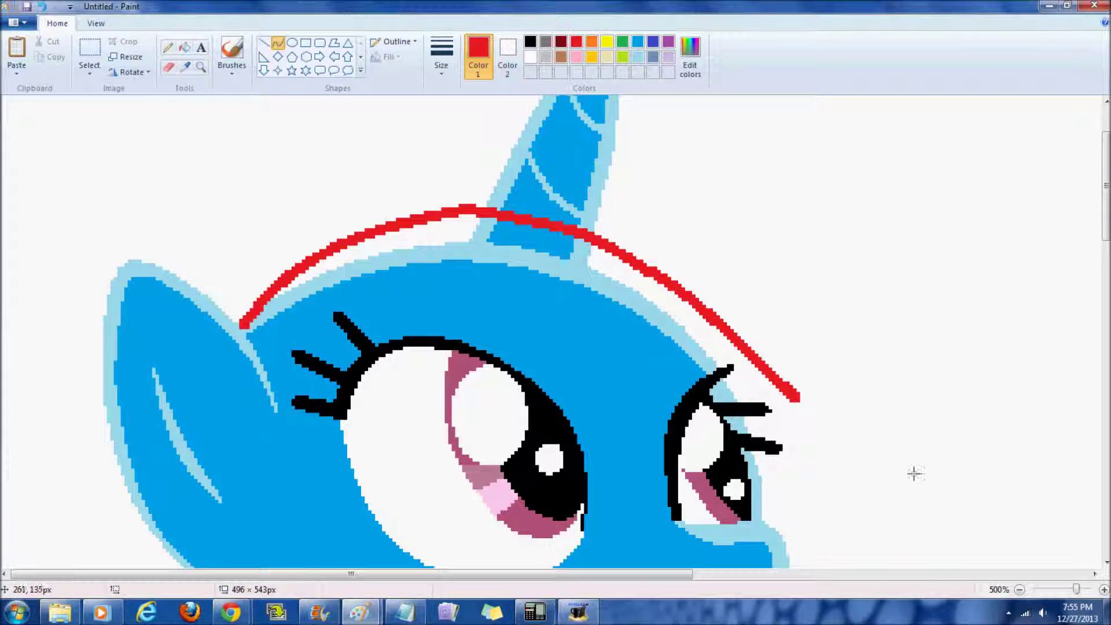
left_click(43, 7)
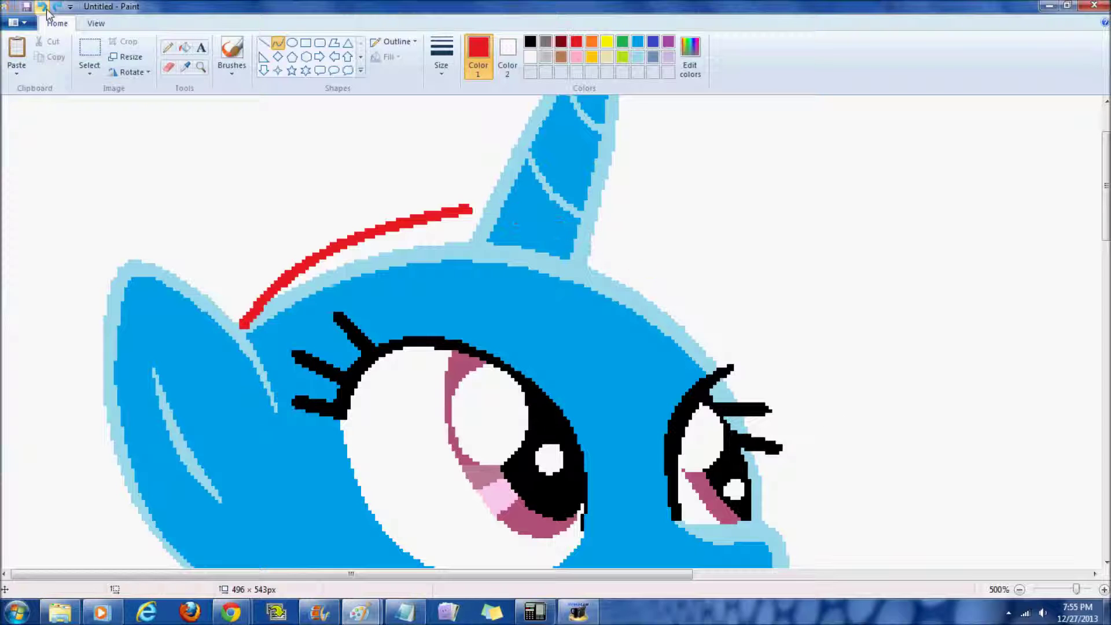
Extend the red hairline up to the horn's edge and draw its continuation from the horn's other side past the far eye
left_click(168, 48)
left_click(442, 56)
left_click(483, 118)
left_click_drag(470, 207, 489, 207)
mouse_move(597, 218)
left_mouse_down()
mouse_move(813, 364)
mouse_move(833, 394)
left_mouse_up()
left_click_drag(665, 275, 663, 240)
left_click(727, 250)
left_click(914, 275)
left_click_drag(1106, 196, 1106, 245)
Try to draw a red curve running outward from the fringe tip beside the far eye
left_click_drag(867, 200, 934, 287)
left_click(43, 7)
left_click_drag(835, 190, 938, 301)
left_click_drag(882, 242, 882, 220)
left_click(42, 7)
Draw a red hair line along the ear's inner edge down to the near eye's lowest lash, undoing the excess below it
mouse_move(243, 123)
left_mouse_down()
mouse_move(289, 210)
mouse_move(821, 205)
mouse_move(307, 330)
mouse_move(313, 289)
left_mouse_up()
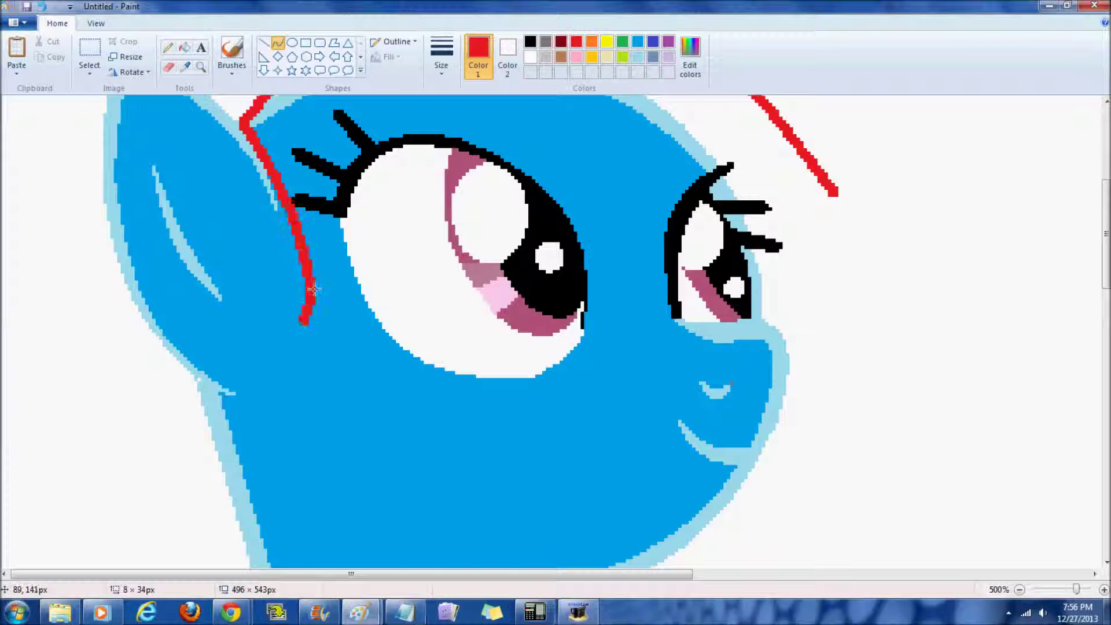
left_click_drag(302, 327, 240, 262)
left_click(42, 7)
left_click(42, 7)
Try a red strand edge curving from the near eye's lashes down past the ear to behind the neck
mouse_move(289, 210)
left_mouse_down()
mouse_move(248, 392)
mouse_move(214, 408)
left_mouse_up()
left_click_drag(245, 322, 160, 400)
scroll(243, 324, "down", 3)
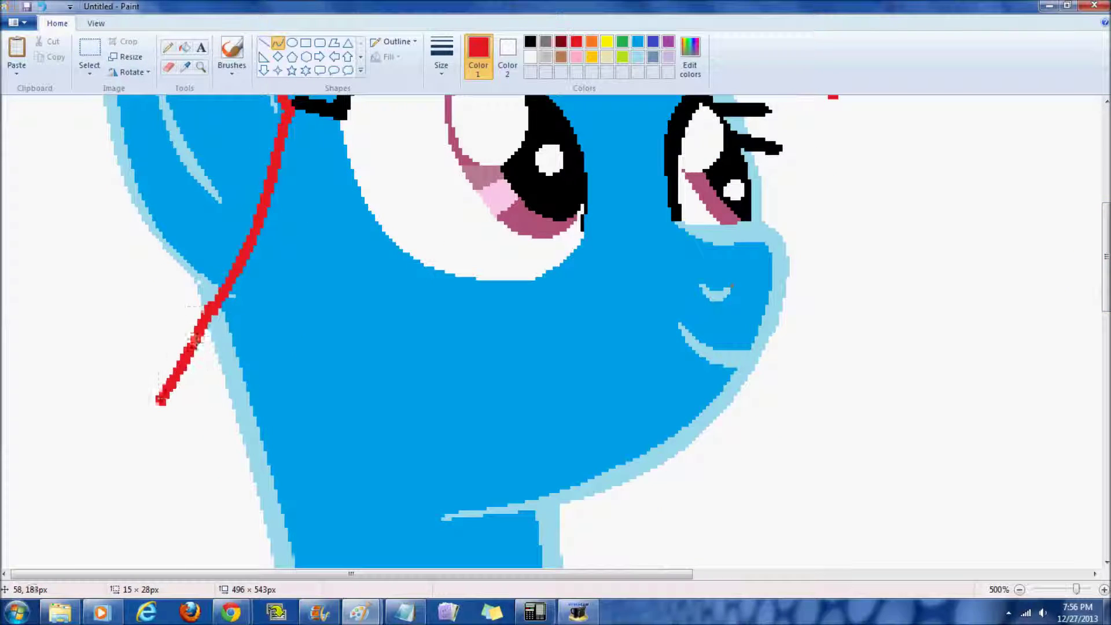
Switch to Chrome and replay the "brooke speedpaint" video
mouse_move(231, 612)
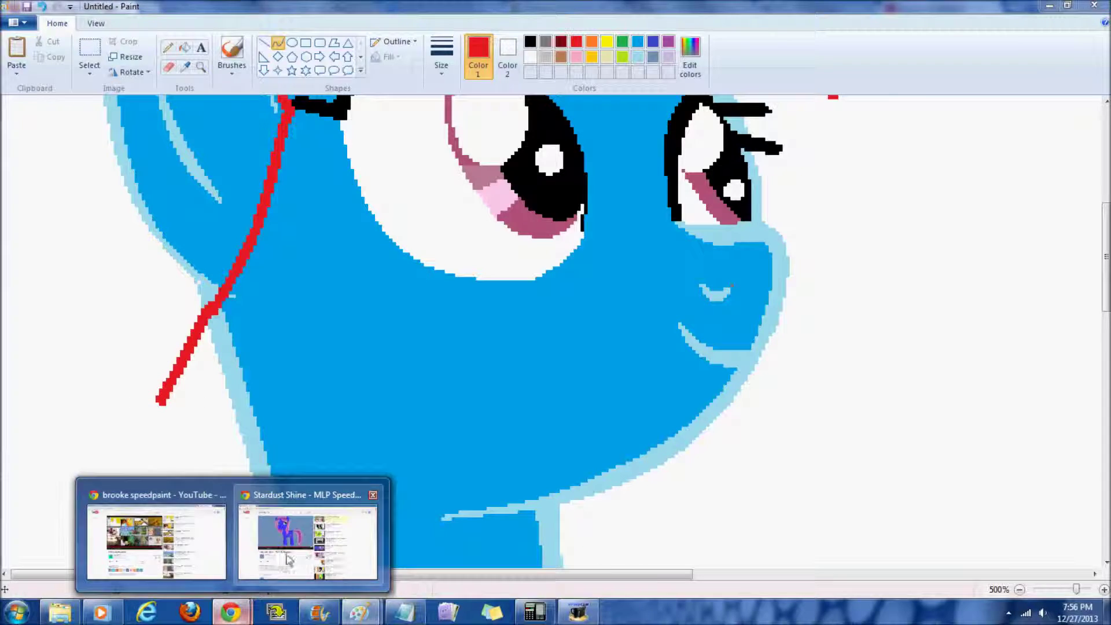
left_click(157, 538)
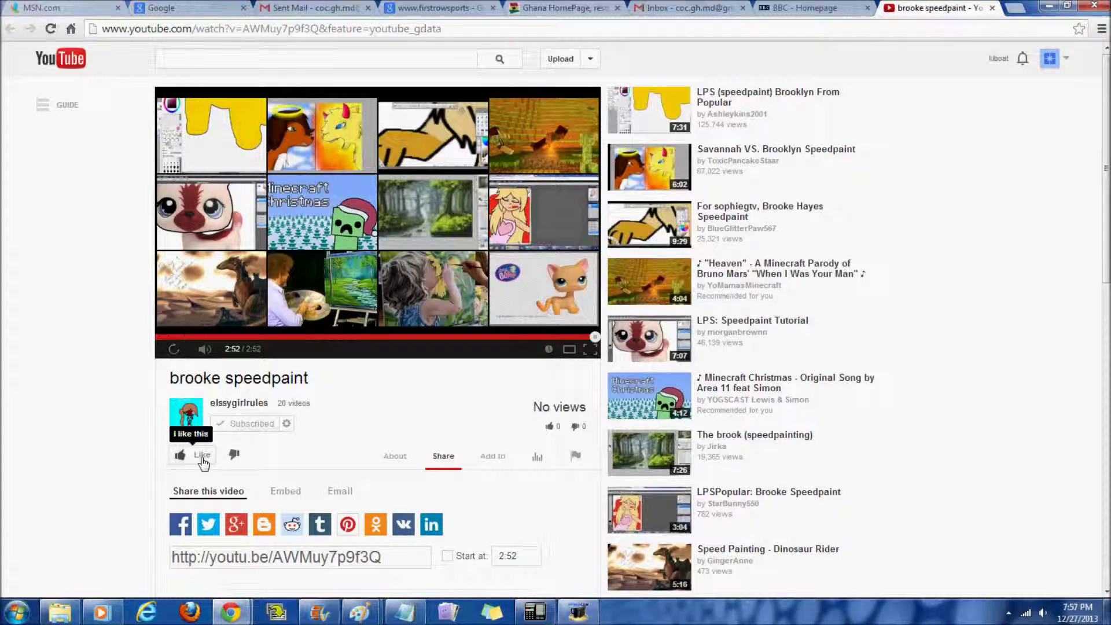
left_click(173, 352)
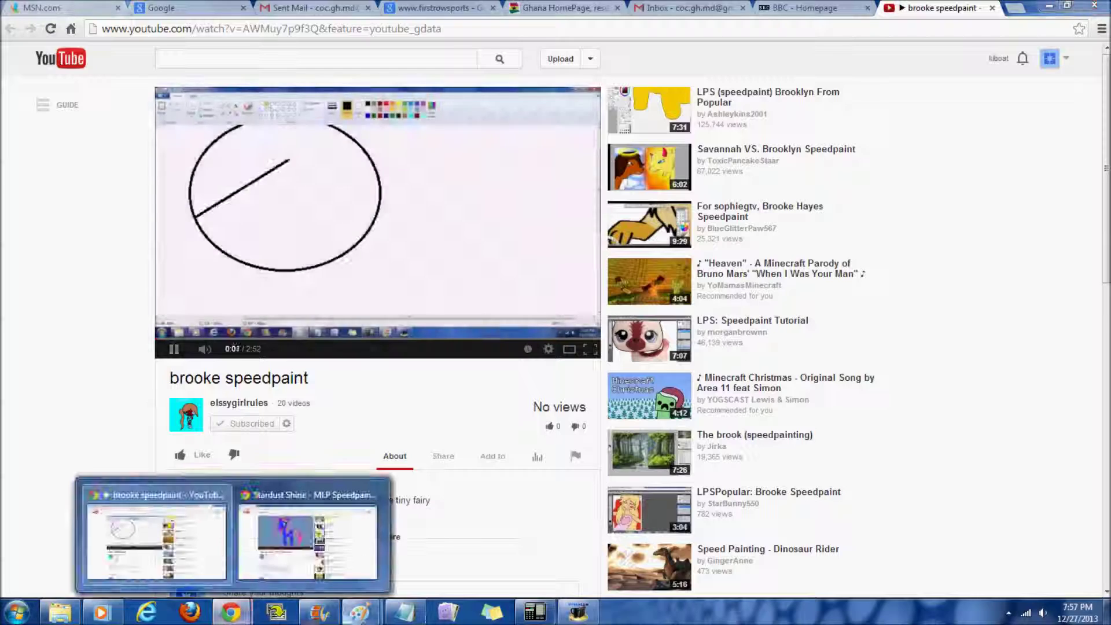
Switch to Paint and try red lines for the strand's back edge and the fringe's lower edge across both eyes
left_click(361, 613)
left_click_drag(160, 403, 148, 237)
left_click_drag(1105, 258, 1105, 230)
mouse_move(837, 214)
left_mouse_down()
mouse_move(554, 255)
mouse_move(607, 209)
mouse_move(613, 288)
left_mouse_up()
left_click(613, 287)
left_click_drag(995, 326, 832, 360)
key("ctrl+z")
left_click(459, 325)
mouse_move(554, 254)
left_mouse_down()
mouse_move(429, 386)
mouse_move(338, 316)
mouse_move(298, 318)
left_mouse_up()
left_click(458, 324)
left_click(352, 347)
left_click(352, 347)
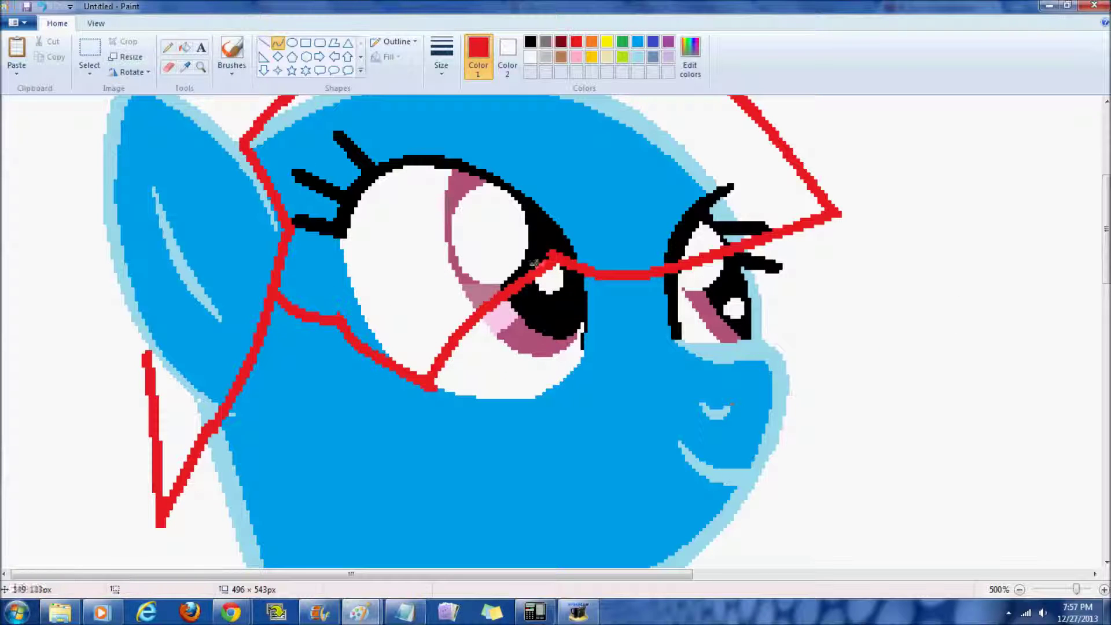
Undo the fringe's lower edge and the red strand behind the ear
left_click(42, 7)
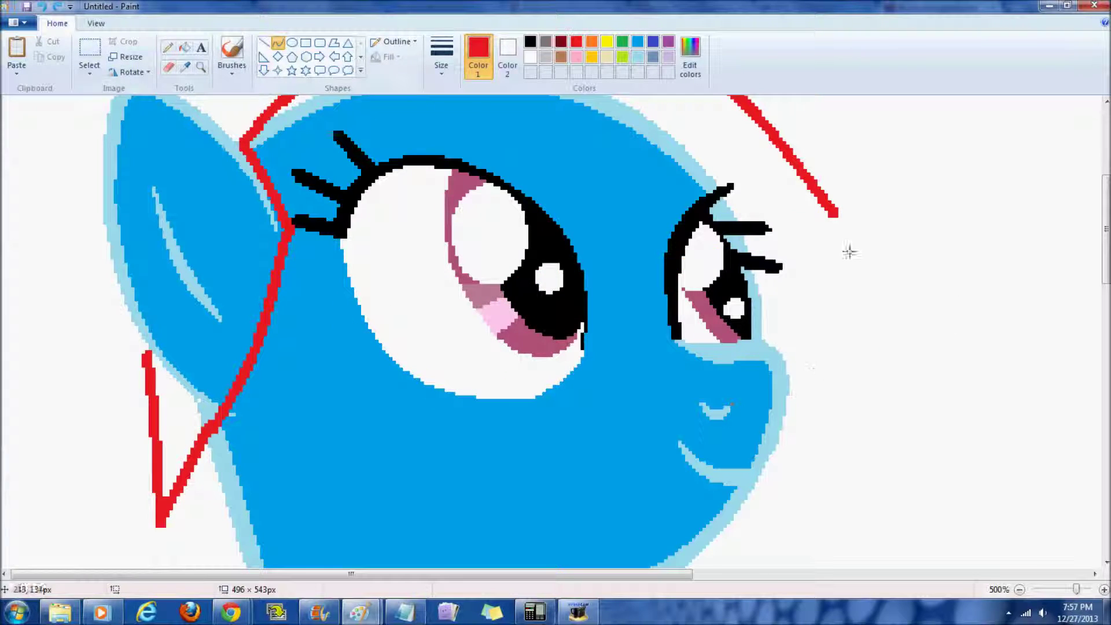
left_click(42, 7)
left_click(43, 6)
Check the pony's hair shape in the paused Stardust Shine video and return to the Paint drawing
mouse_move(231, 612)
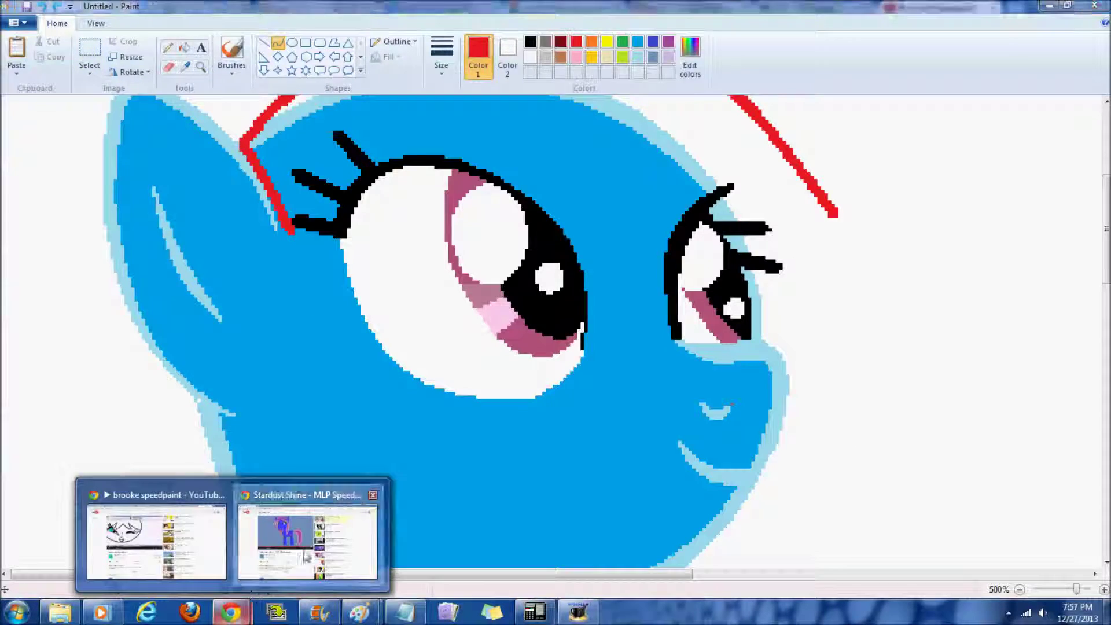
left_click(303, 532)
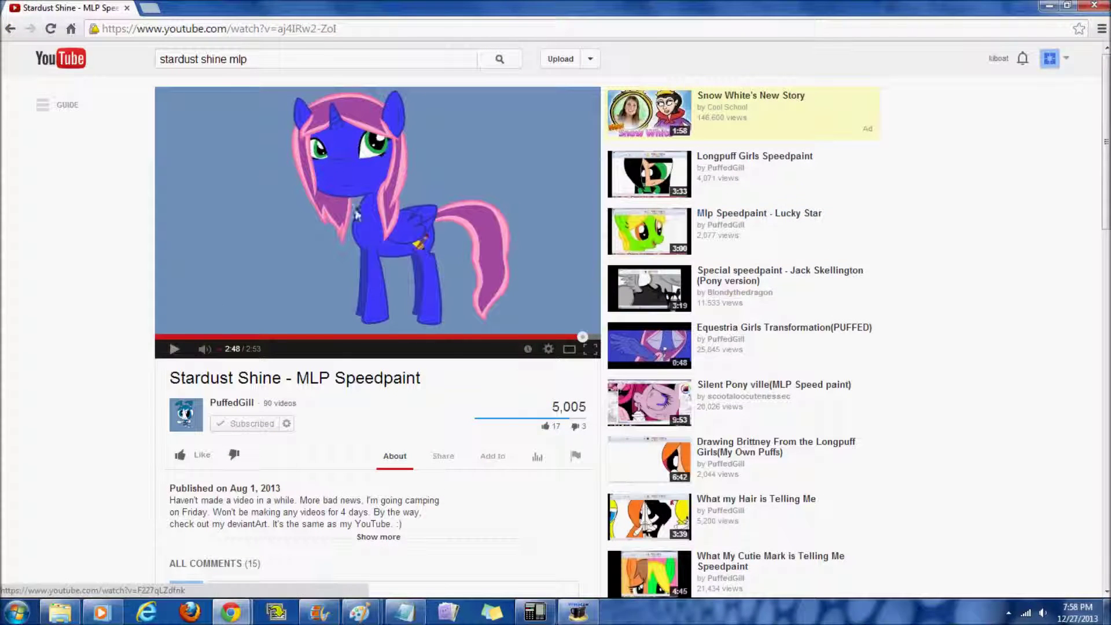
mouse_move(359, 612)
left_click(431, 538)
Draw a short red curve from the fringe tip back to the far eye's lashes, undoing the first try
left_click_drag(841, 227, 636, 243)
left_click(42, 7)
left_click_drag(820, 227, 791, 243)
left_click(168, 47)
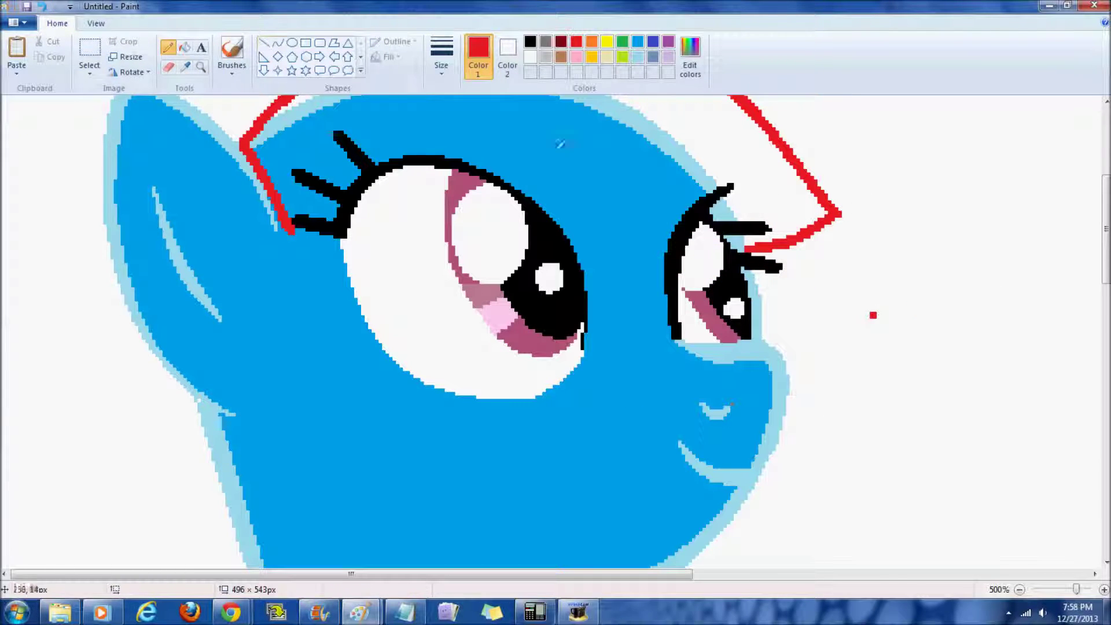
Draw the red side strand down from the near eye's lashes and the fringe's lower edge across both eyes
mouse_move(291, 228)
left_mouse_down()
mouse_move(496, 210)
mouse_move(288, 279)
mouse_move(198, 477)
left_mouse_up()
mouse_move(347, 272)
left_mouse_down()
mouse_move(408, 173)
mouse_move(627, 115)
left_mouse_up()
left_click(512, 155)
left_click_drag(745, 139, 625, 116)
left_click(683, 147)
left_click_drag(1106, 256, 1105, 182)
Trace over the head outline in lavender across the horn's base and along to the ear
left_click(168, 48)
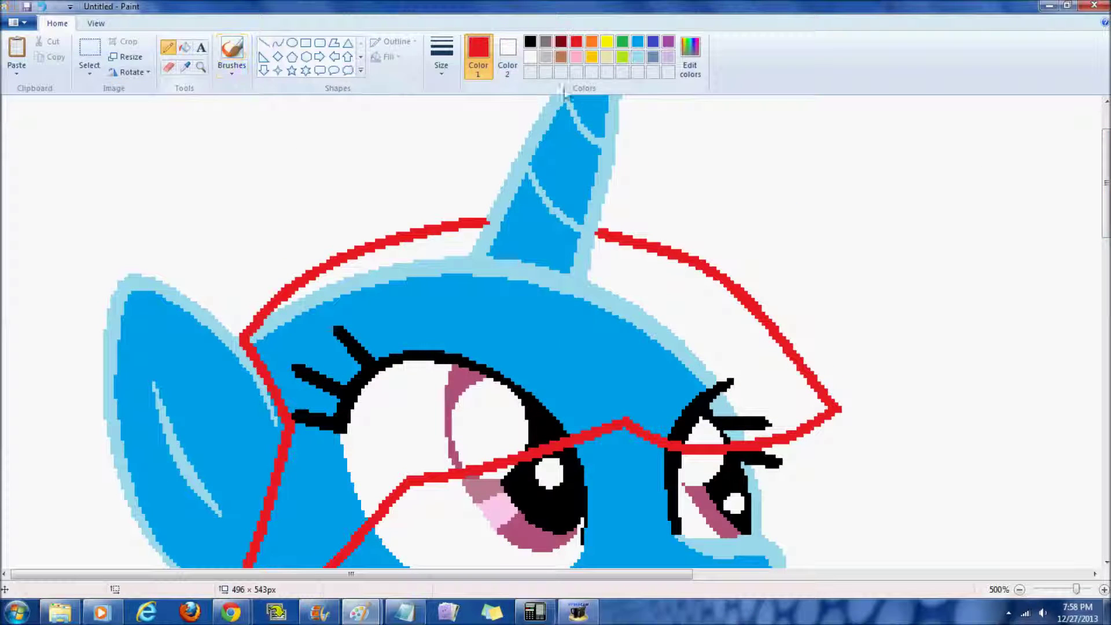
left_click(668, 57)
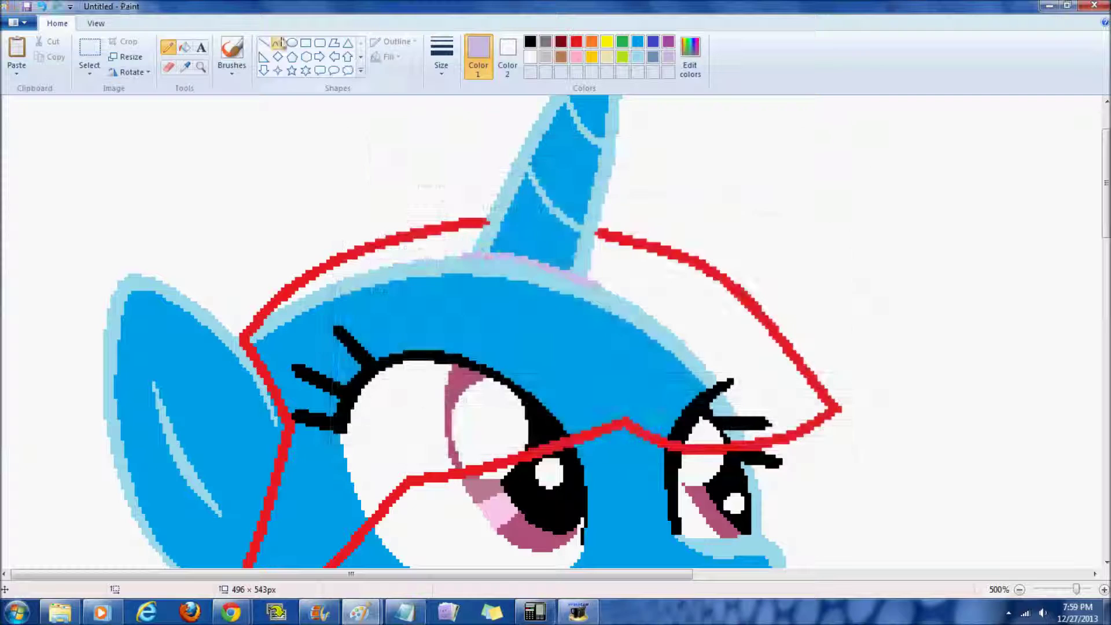
left_click_drag(379, 270, 354, 265)
left_click(444, 63)
left_click(495, 128)
left_click(524, 326)
left_click(42, 6)
left_click_drag(453, 257, 275, 302)
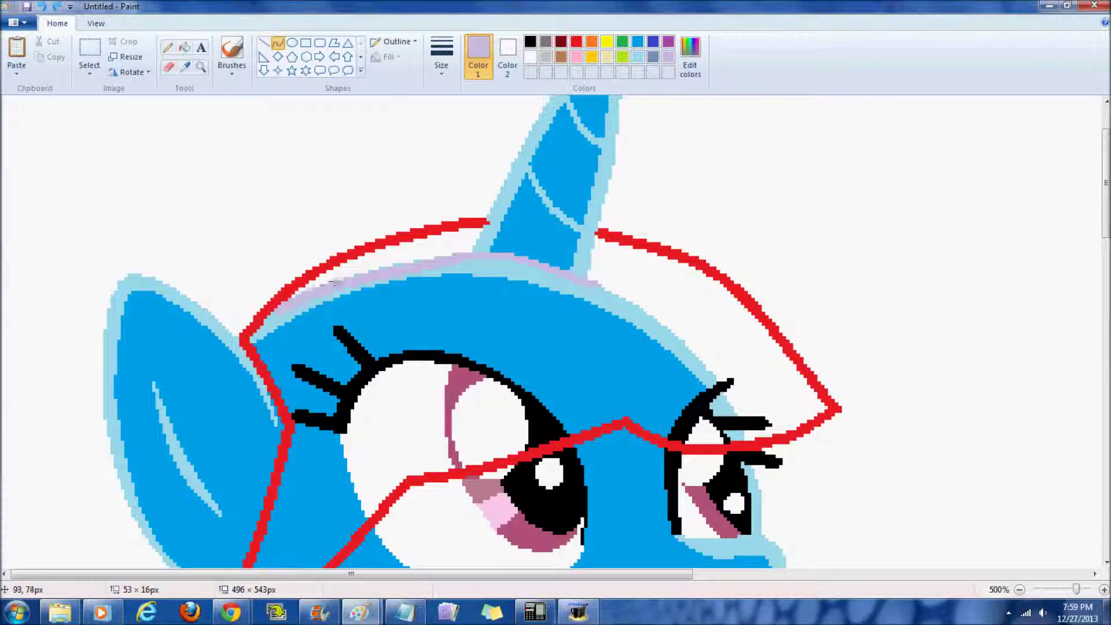
Trace the head outline toward the far eye in lavender and fill the space up to the red hairline with lavender
left_click_drag(644, 329, 665, 318)
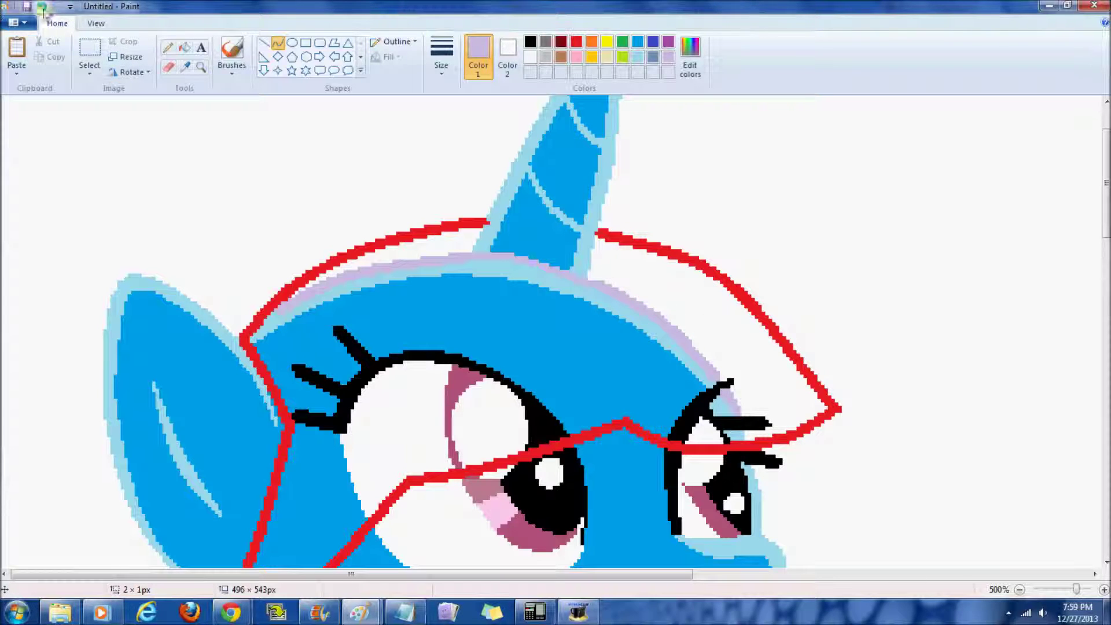
left_click(184, 46)
left_click(764, 345)
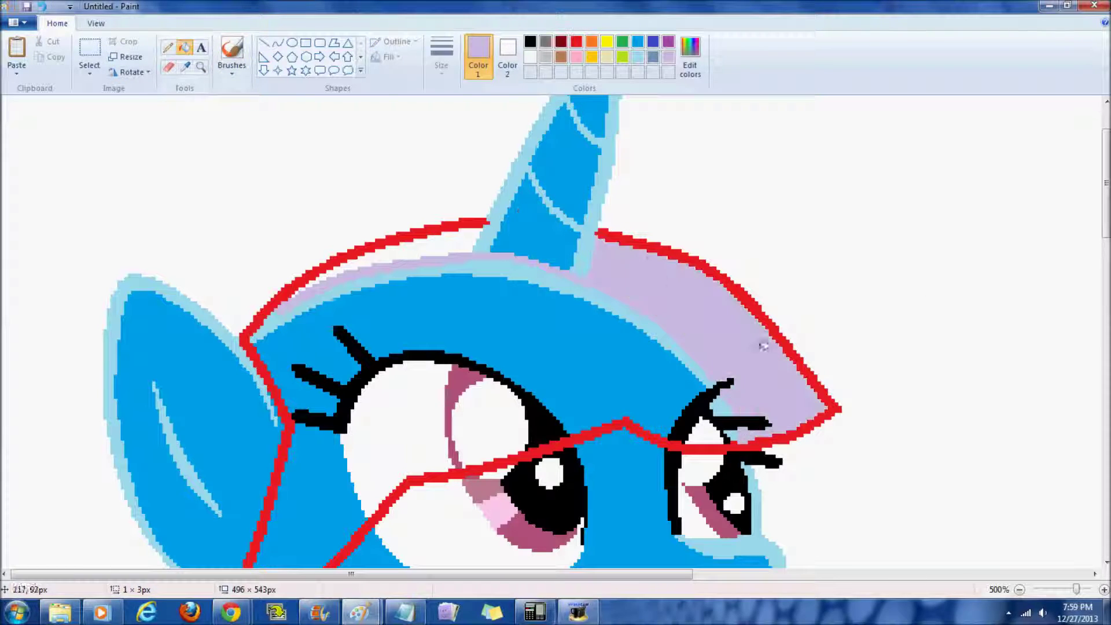
Try a purple curve rising from the ear's inner edge toward the red hairline
left_click(278, 42)
left_click(668, 42)
mouse_move(272, 371)
left_mouse_down()
mouse_move(668, 404)
mouse_move(311, 257)
left_mouse_up()
left_click(42, 6)
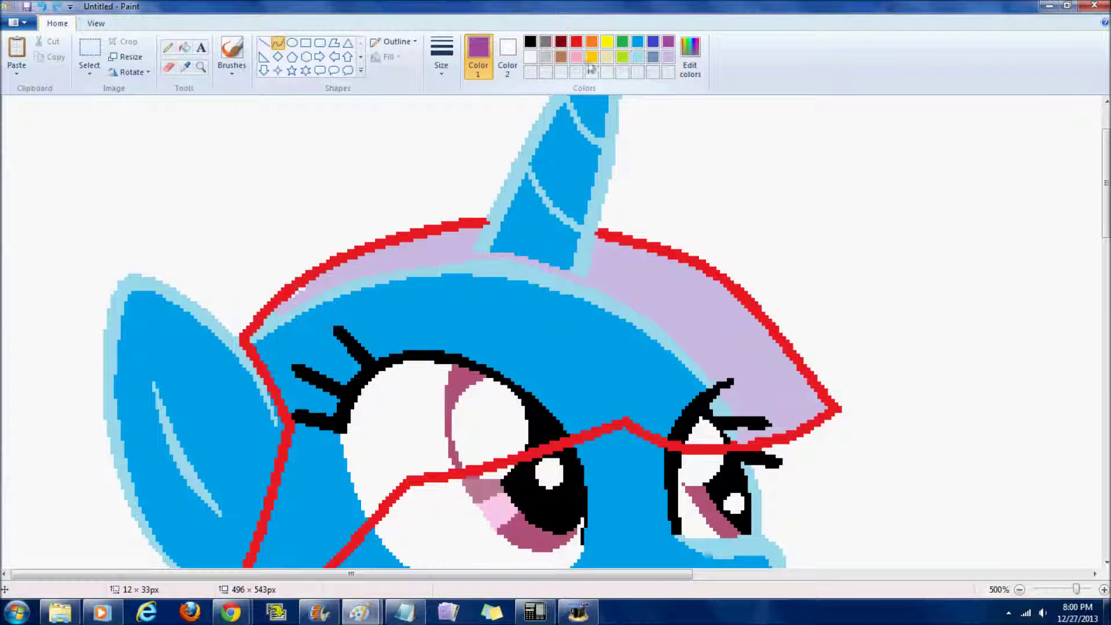
left_click(101, 612)
left_click(502, 528)
left_click(360, 612)
Draw a pink curve across the forehead from ear to far eye, fill the band above it pink and pencil over the light-blue outline
mouse_move(260, 354)
left_mouse_down()
mouse_move(676, 397)
mouse_move(731, 441)
left_mouse_up()
left_click_drag(530, 412, 405, 202)
left_click(184, 47)
left_click(476, 291)
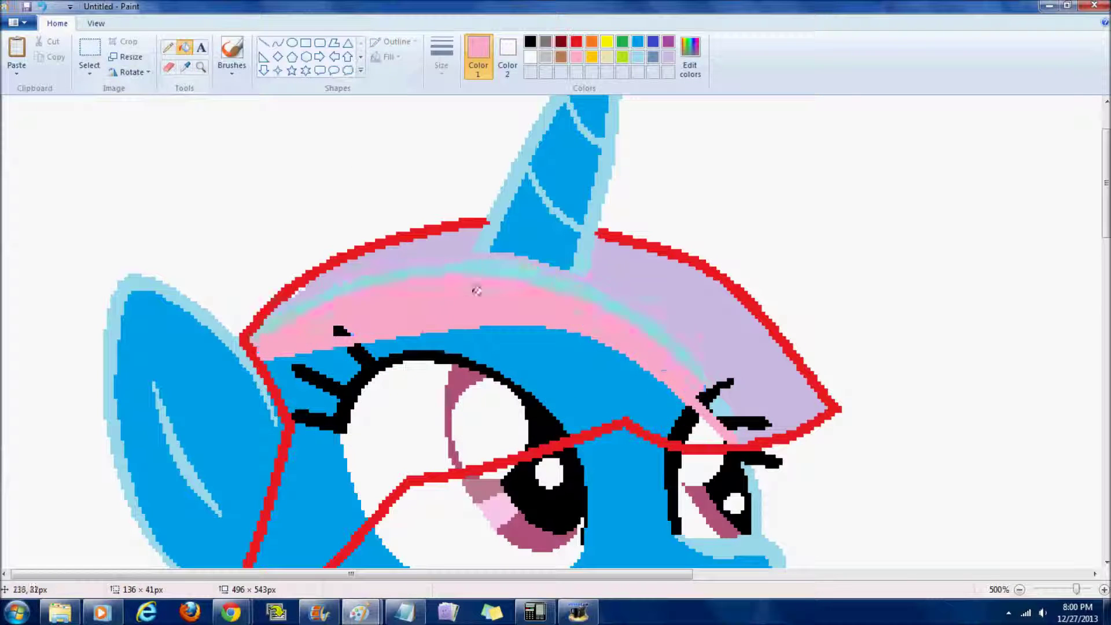
left_click(168, 47)
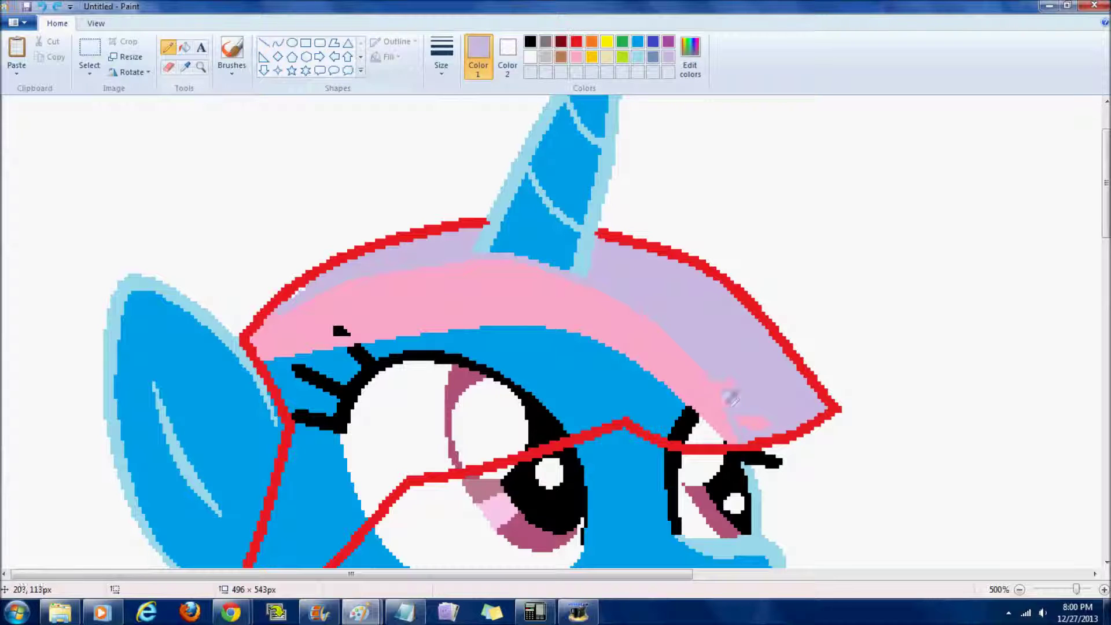
Fill the black lash specks in the pink band with pink and pencil lavender over the gap beside the red hairline
left_click(187, 49)
left_click(576, 56)
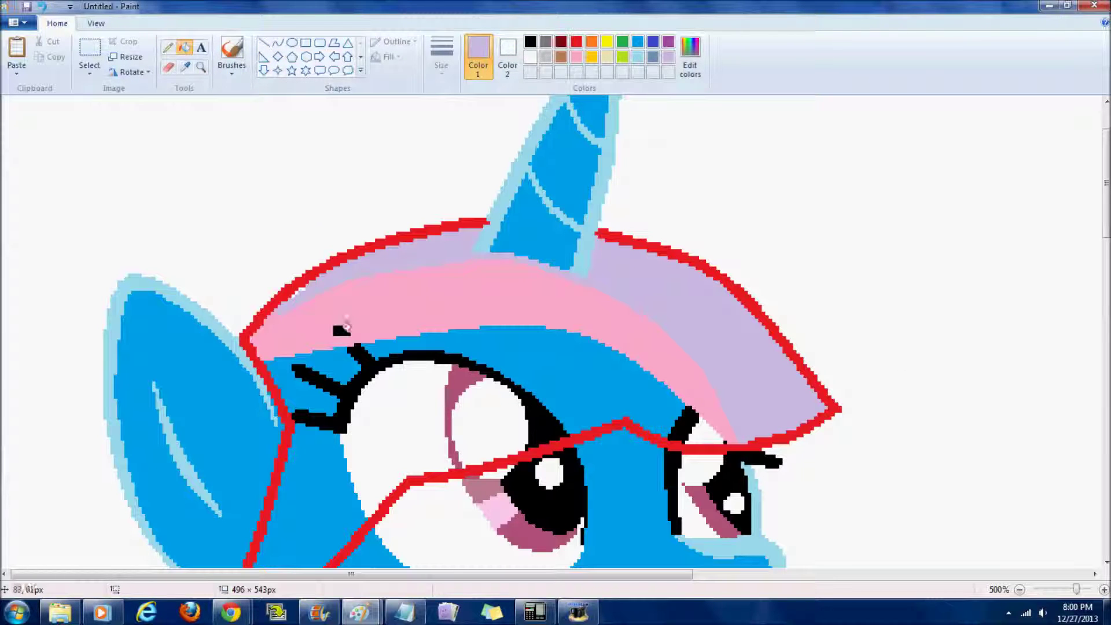
left_click(668, 56)
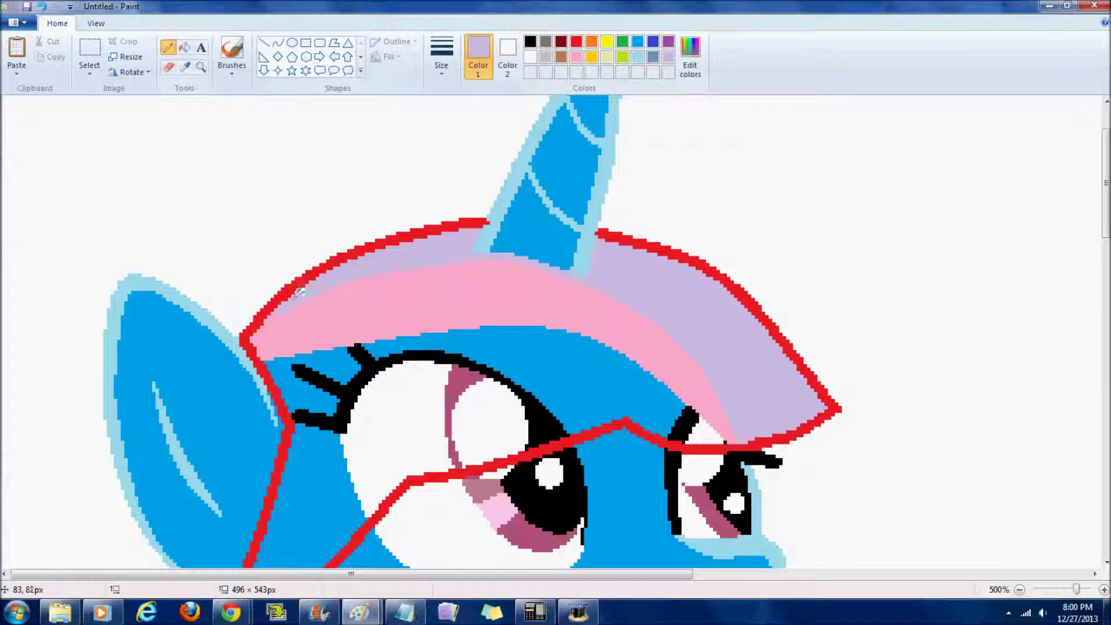
left_click(441, 57)
Fill the blue, white and black areas between the pink band and the lower red hairline with yellow
left_click(607, 41)
left_click(623, 43)
left_click(607, 43)
left_click(184, 47)
left_click(509, 353)
left_click(489, 414)
left_click(417, 405)
left_click(493, 374)
left_click(464, 378)
left_click(325, 367)
left_click(315, 463)
left_click(685, 425)
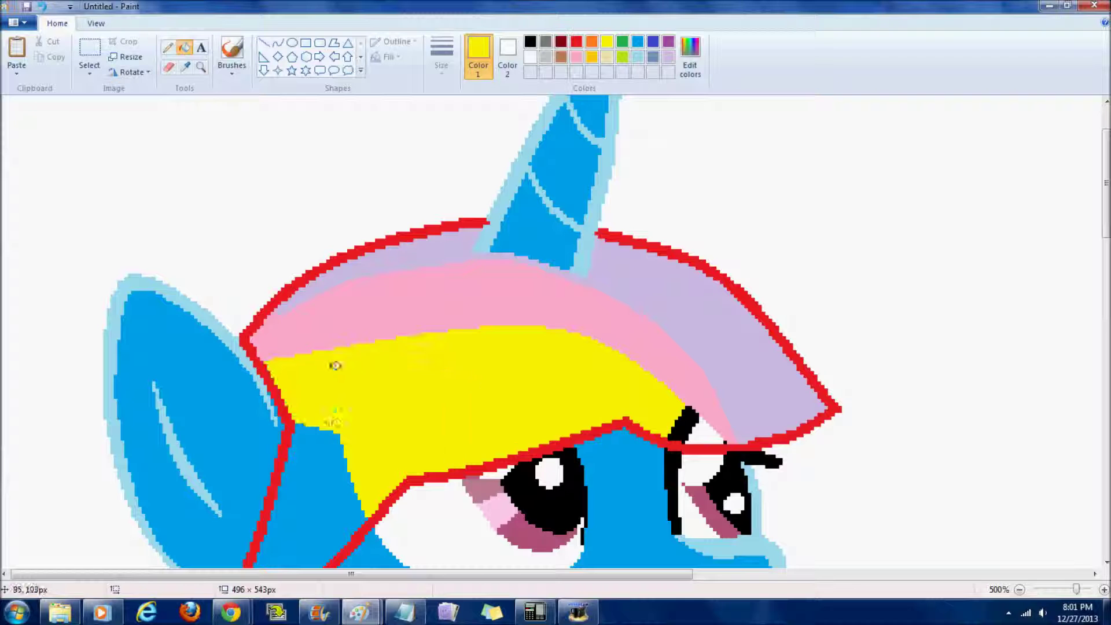
left_click(701, 432)
left_click_drag(1106, 191, 1106, 253)
scroll(668, 585, "up", 2)
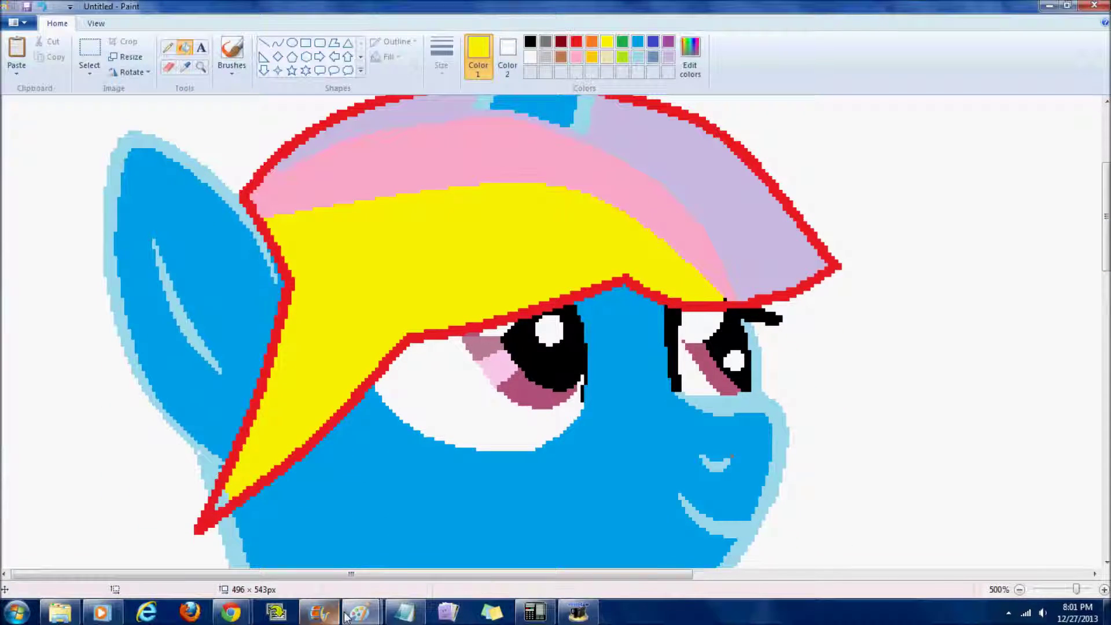
Check the finished pony in the Mlp Speedpaint - Lucky Star video on YouTube in Chrome, and return to Paint
left_click(231, 612)
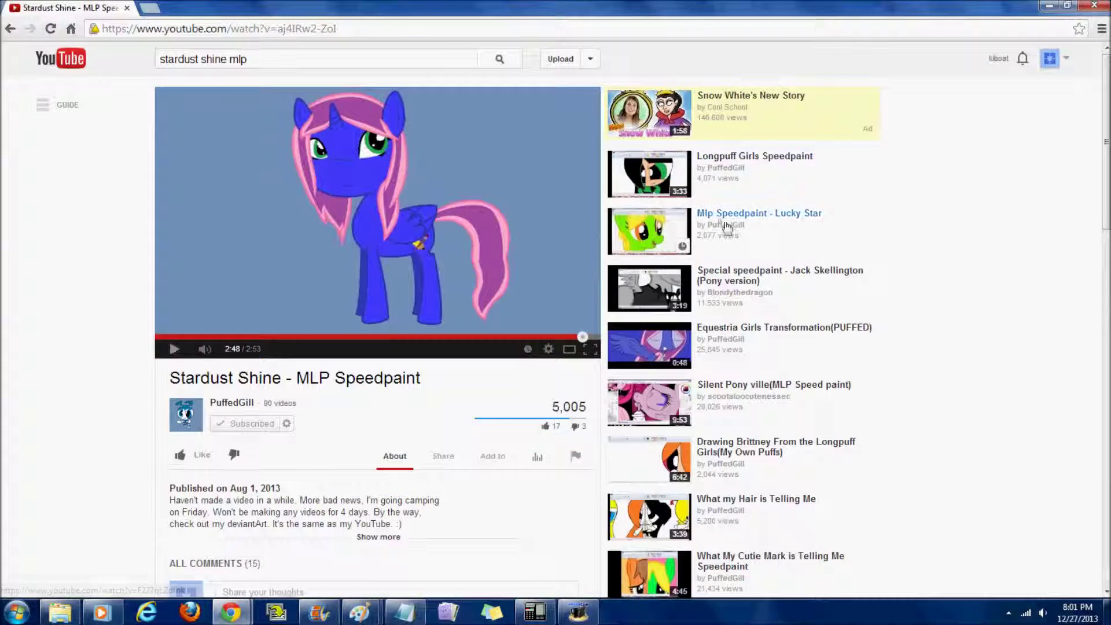
left_click(760, 239)
left_click_drag(159, 337, 583, 338)
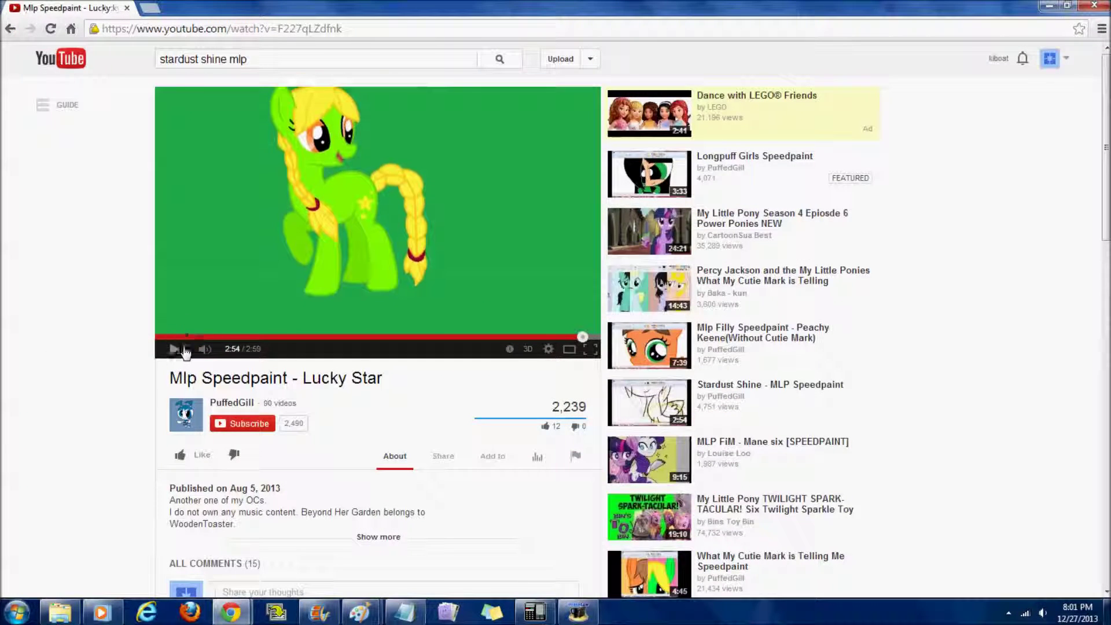
left_click(174, 349)
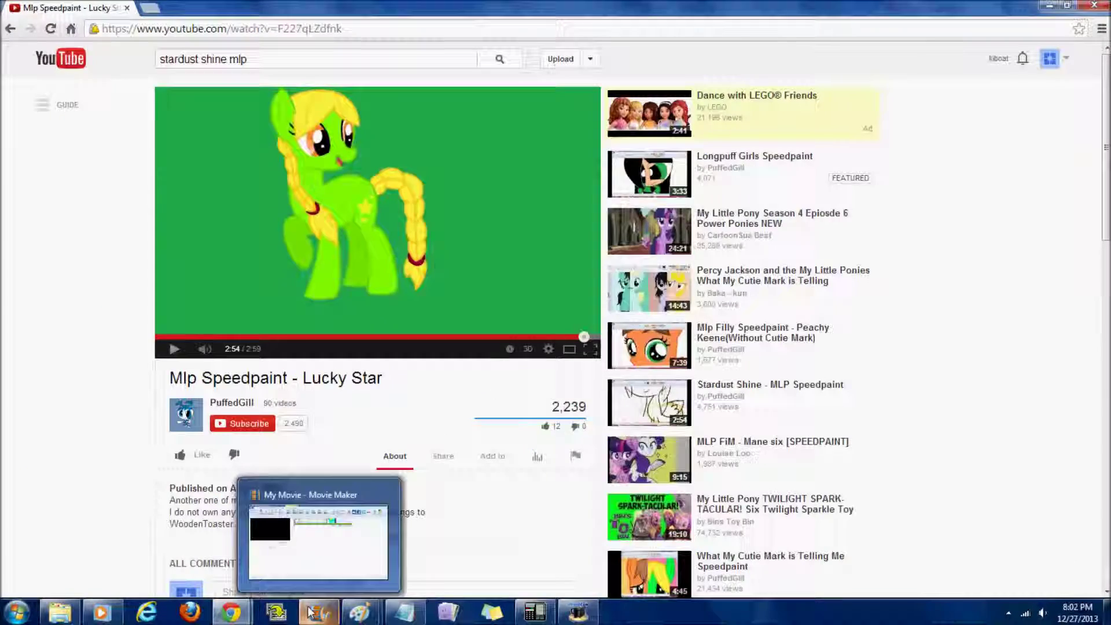
left_click(320, 612)
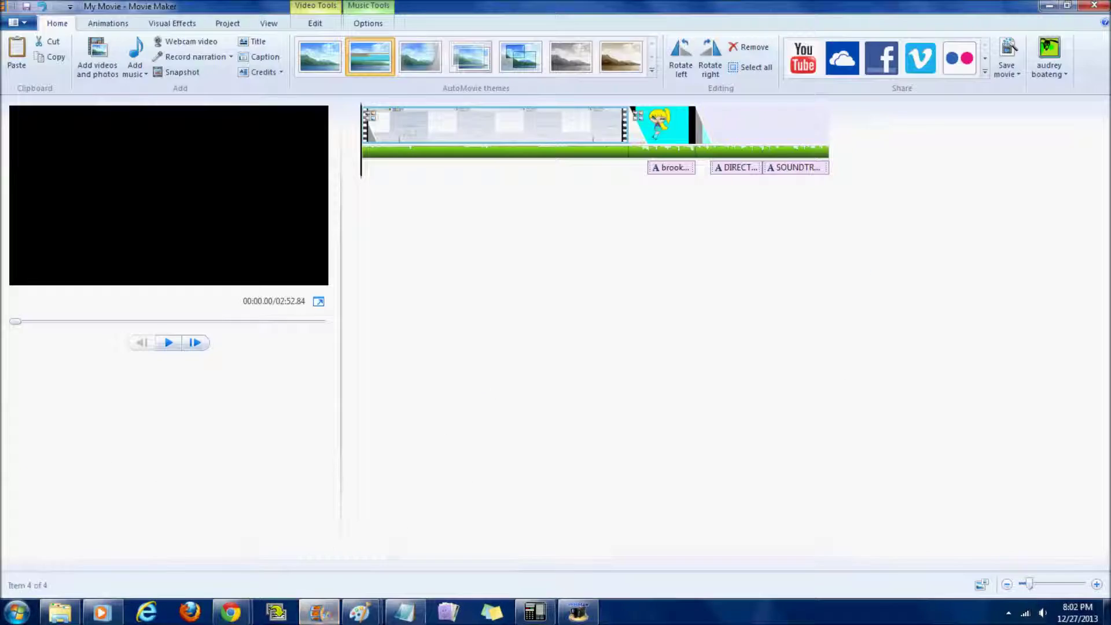
left_click(360, 612)
left_click(281, 538)
Recolor the red hair outline purple
left_click(668, 41)
left_click(752, 161)
left_click_drag(1107, 231, 1107, 200)
scroll(813, 103, "down", 3)
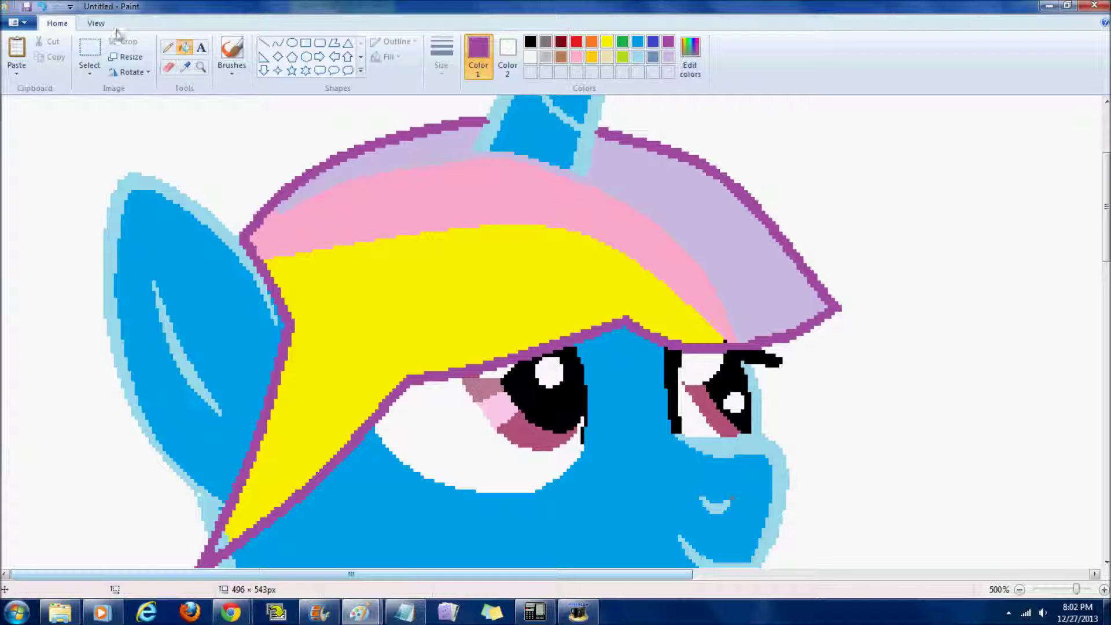
Undo the purple outline and the yellow, pink and lavender hair fills, back to the lavender line traced along the head
left_click(43, 6)
left_click(43, 6)
left_click(43, 7)
left_click(43, 6)
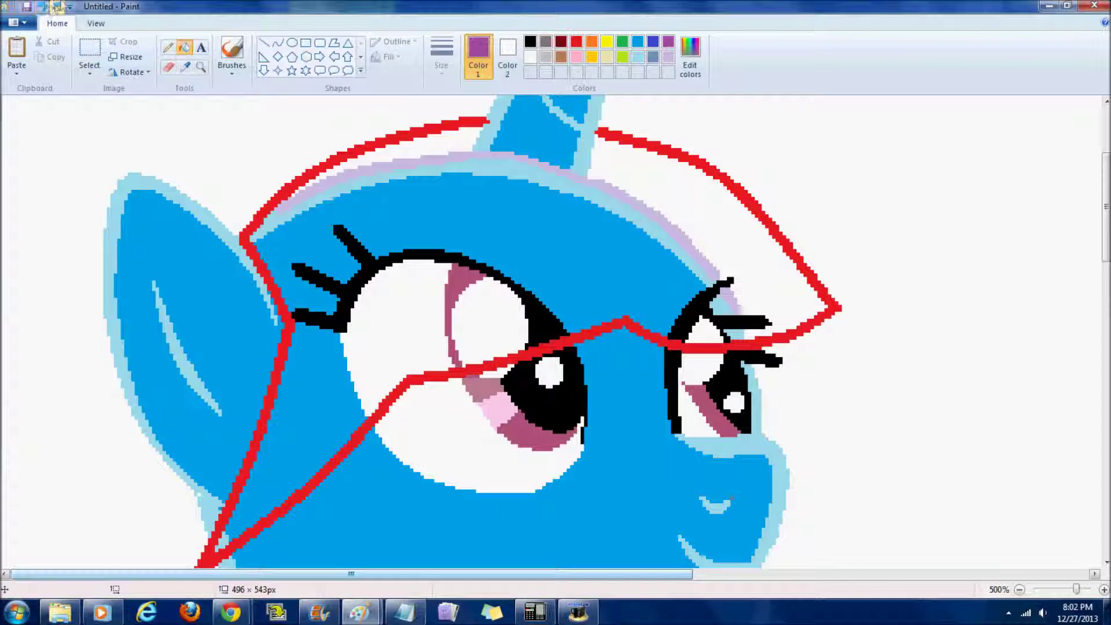
left_click(42, 7)
Draw a lavender inner line parallel to the lower red hairline, from the far eye around the side lock to the ear
left_click(668, 57)
left_click(168, 47)
mouse_move(739, 314)
left_mouse_down()
mouse_move(562, 299)
mouse_move(598, 318)
left_mouse_up()
left_click(42, 7)
left_click(43, 7)
mouse_move(745, 310)
left_mouse_down()
mouse_move(575, 302)
mouse_move(485, 323)
mouse_move(437, 343)
mouse_move(263, 480)
mouse_move(300, 374)
mouse_move(293, 218)
left_mouse_up()
Fill the band between the red hairline and the inner line with lavender, covering the eye and lash parts inside it
left_click(184, 47)
left_click(405, 151)
left_click(665, 174)
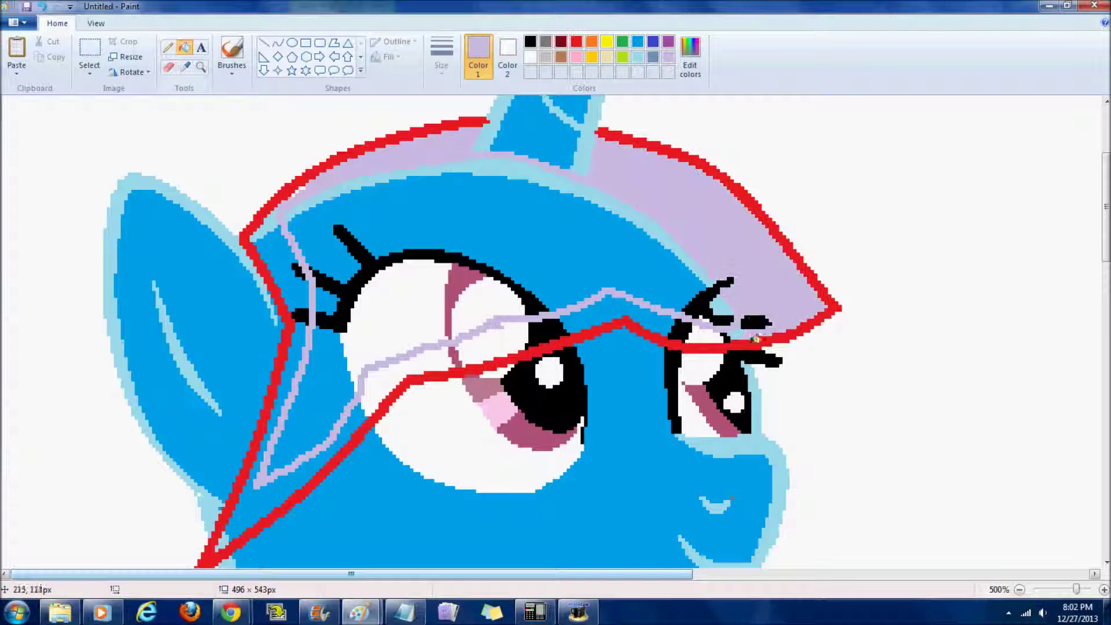
left_click(719, 333)
left_click(553, 328)
left_click(498, 345)
left_click(455, 355)
left_click(378, 375)
left_click(302, 469)
left_click(302, 317)
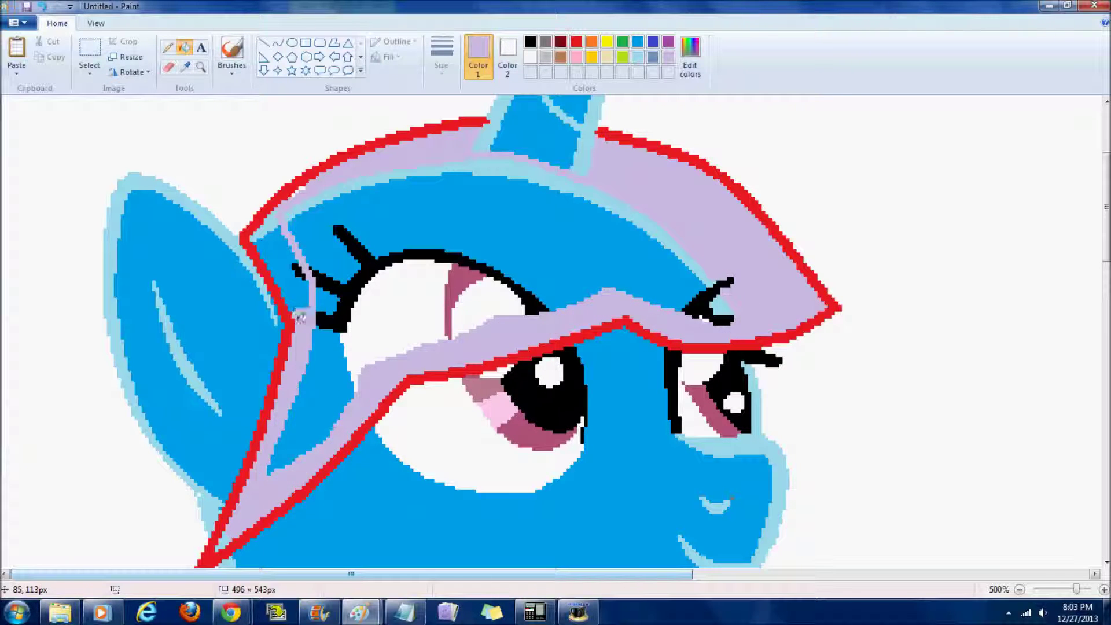
left_click(296, 289)
left_click(168, 47)
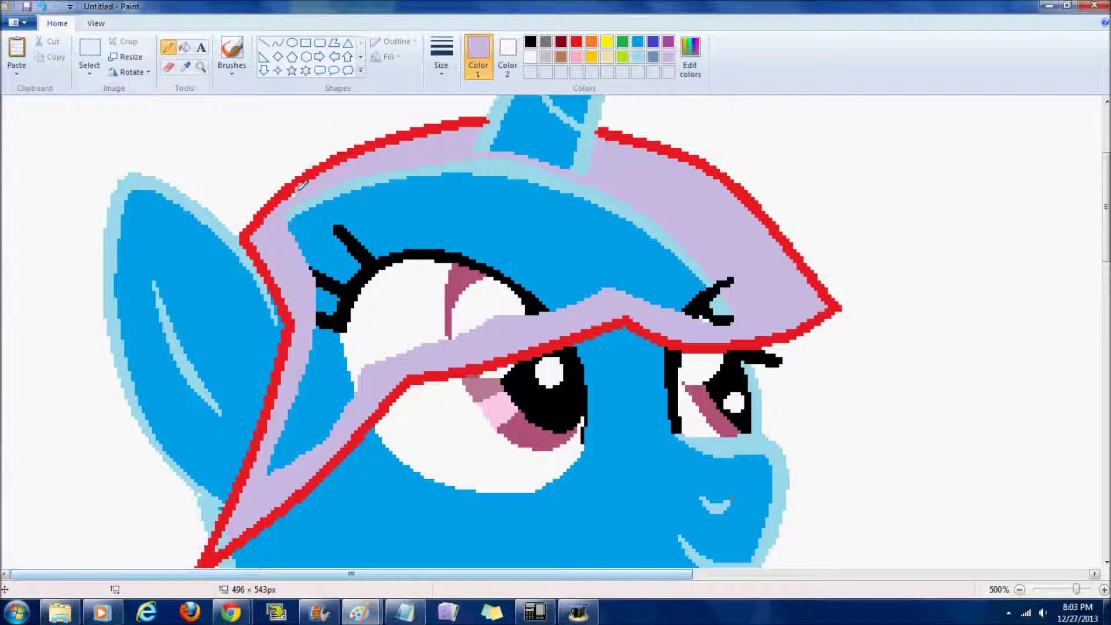
left_click(43, 8)
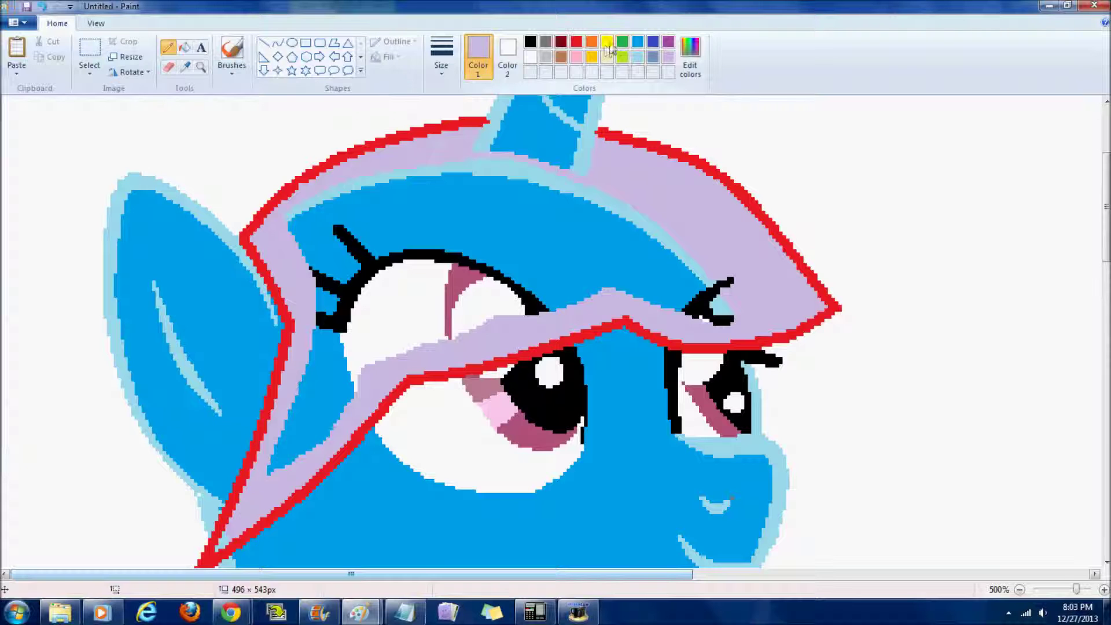
Draw a pink contour inside the lavender band and fill the space between them pink, including lash specks and light-blue outline
mouse_move(320, 406)
left_mouse_down()
mouse_move(479, 312)
mouse_move(541, 309)
mouse_move(476, 292)
mouse_move(655, 273)
mouse_move(576, 223)
mouse_move(386, 195)
mouse_move(329, 311)
mouse_move(320, 405)
left_mouse_up()
left_click(185, 47)
left_click(493, 184)
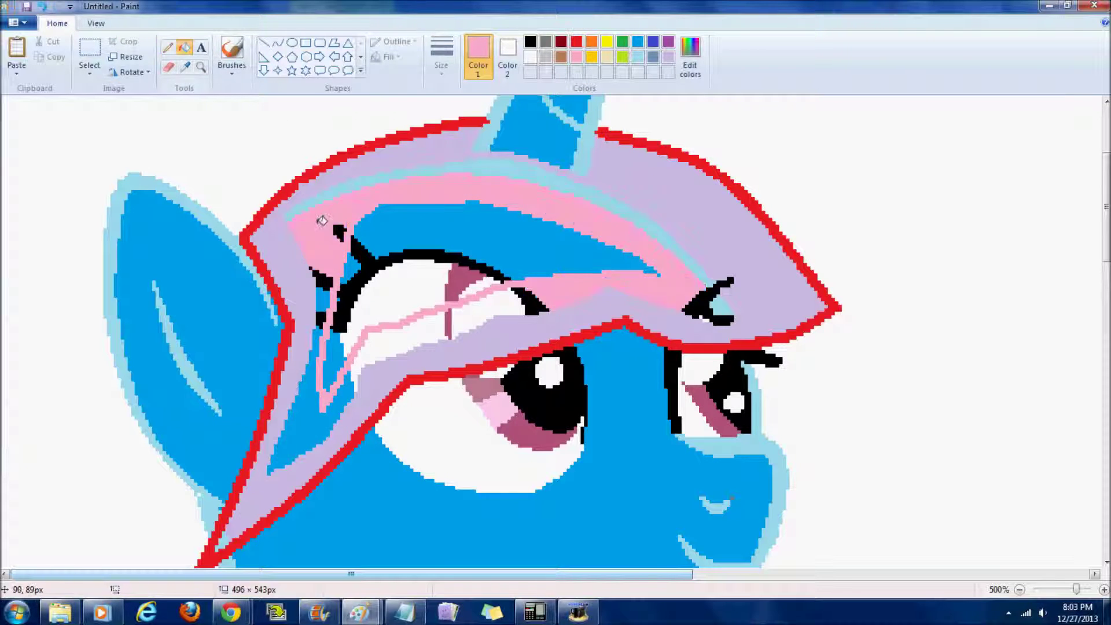
left_click(703, 315)
left_click(321, 426)
left_click(429, 327)
left_click(477, 313)
left_click(450, 317)
left_click(430, 274)
left_click(42, 6)
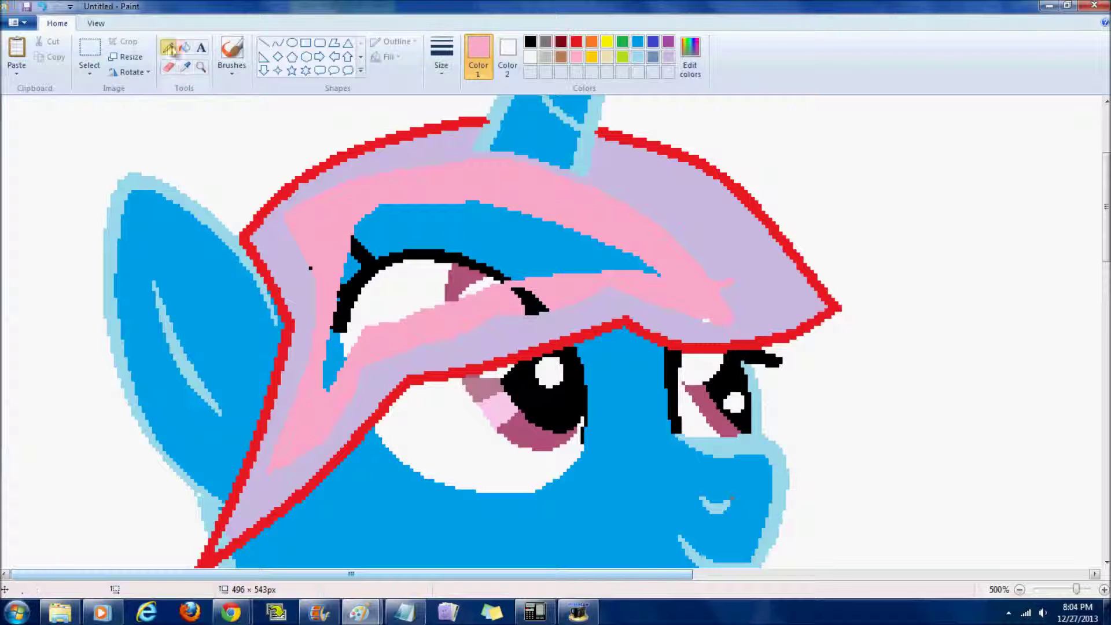
left_click(576, 56)
left_click(184, 47)
left_click(531, 306)
Fill the centre of the front hair inside the pink band with yellow, covering the forehead, eye and lashes
left_click(607, 42)
left_click(495, 223)
left_click(430, 269)
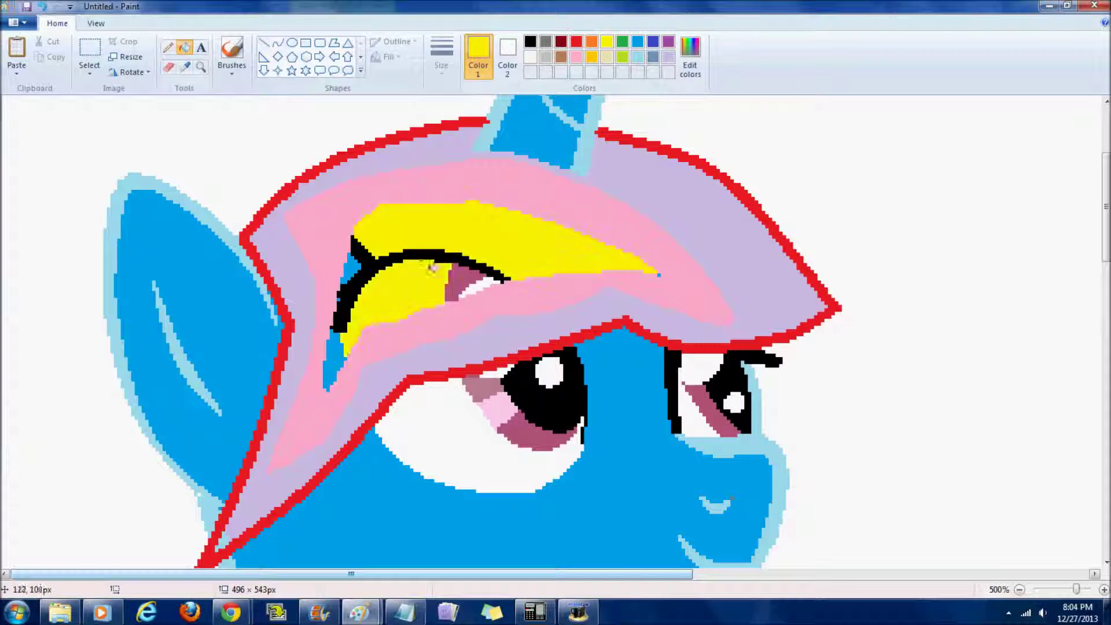
left_click(433, 255)
left_click(463, 276)
left_click(480, 287)
left_click(350, 271)
left_click(337, 349)
left_click(168, 48)
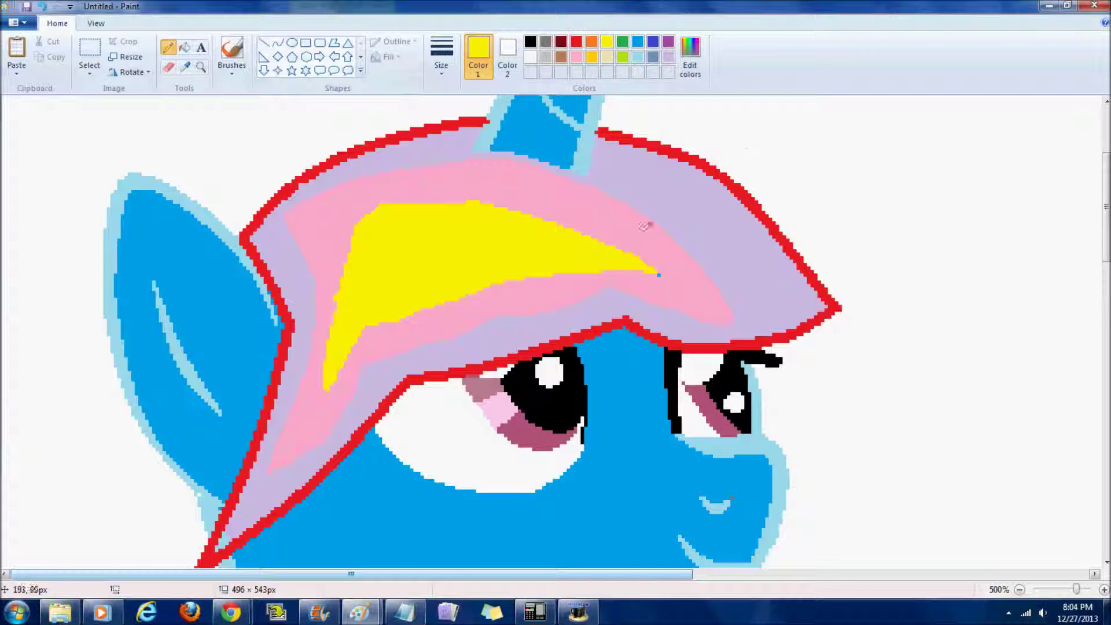
Add a darker lavender to the custom colors and recolor the red hair outline with it
left_click(668, 57)
left_click(691, 57)
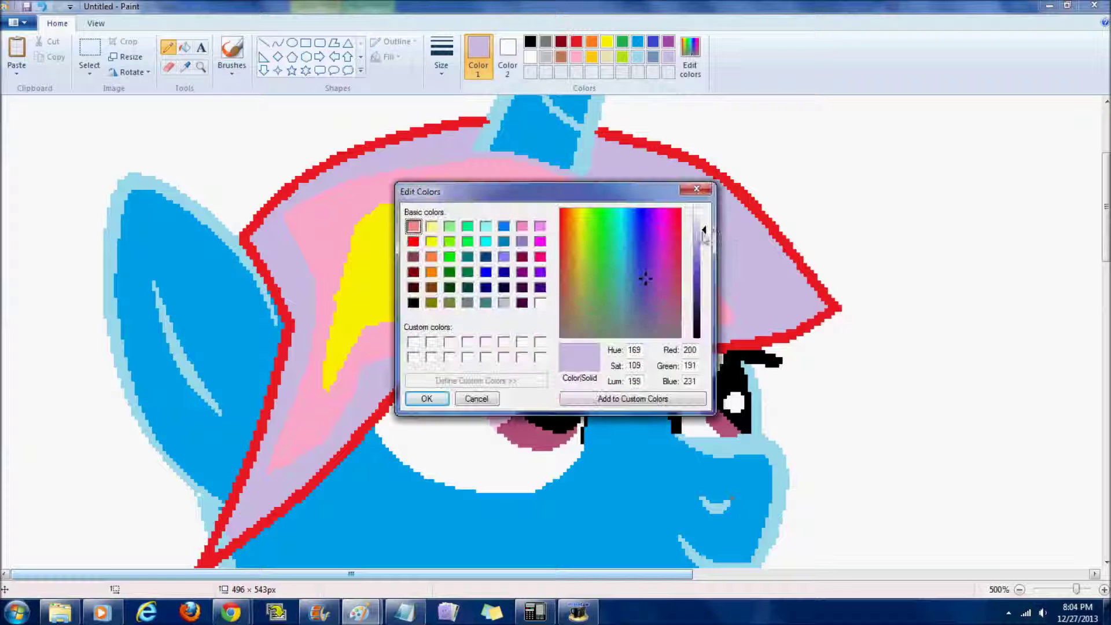
left_click_drag(705, 230, 705, 240)
left_click(632, 399)
left_click(427, 398)
left_click(184, 47)
left_click(455, 124)
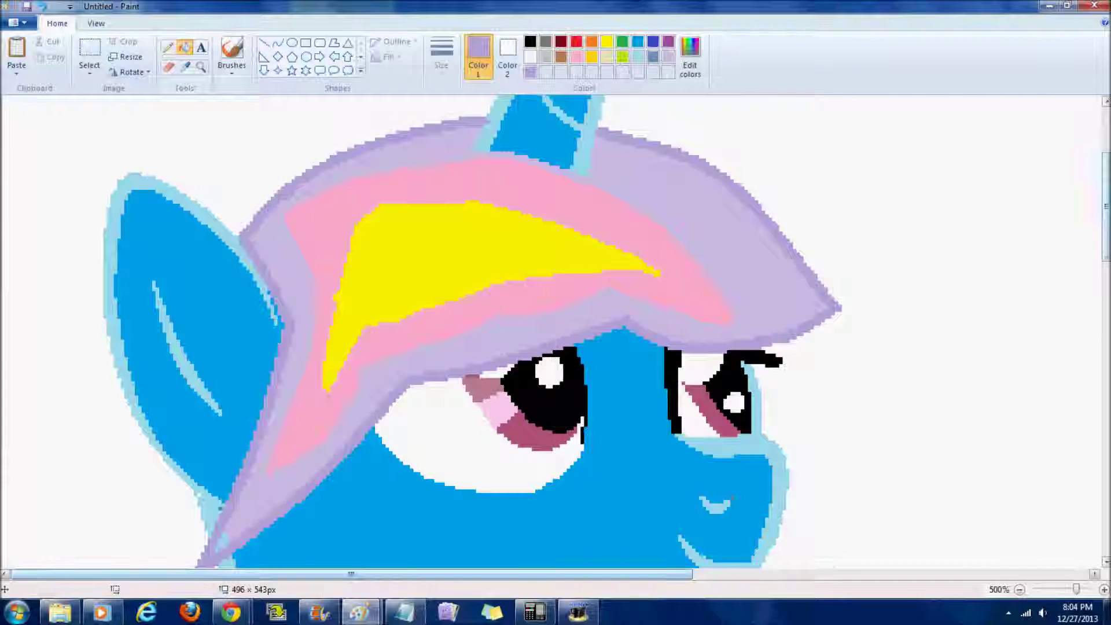
Draw a dark lavender curve for the back lock's outer edge, from the ear's base down behind the neck
left_click_drag(1105, 207, 1106, 259)
scroll(451, 405, "down", 2)
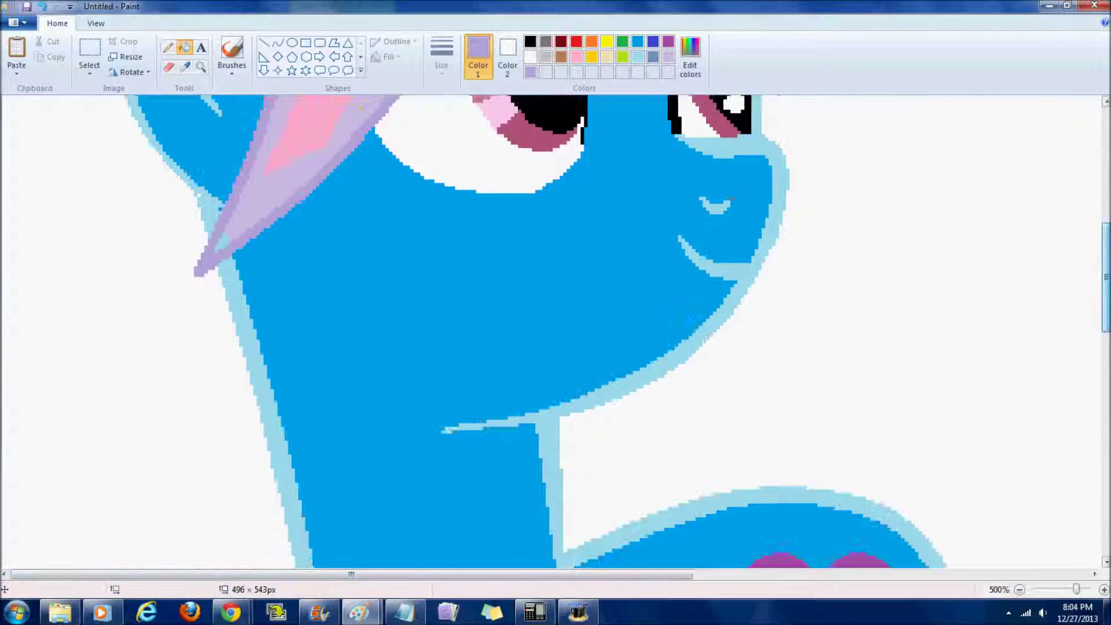
left_click(278, 42)
left_click_drag(195, 196, 84, 542)
left_click(103, 379)
Draw jagged, pointed dark lavender tips along the back lock's lower end, finishing with a curve rising over the neck
scroll(635, 355, "down", 3)
mouse_move(84, 304)
left_mouse_down()
mouse_move(84, 341)
mouse_move(112, 373)
mouse_move(169, 289)
mouse_move(137, 422)
mouse_move(242, 318)
mouse_move(265, 434)
mouse_move(317, 182)
left_mouse_up()
left_click(150, 320)
left_click(323, 266)
scroll(321, 300, "up", 2)
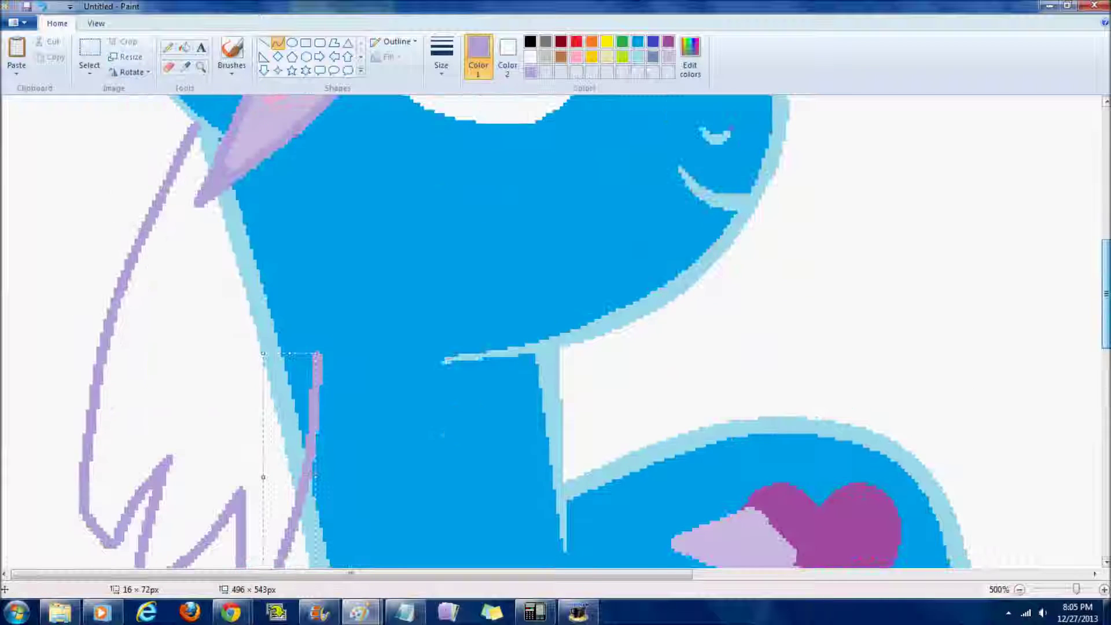
Close the back lock with a dark lavender curve over the neck up to the front lock
left_click_drag(318, 349, 290, 147)
left_click_drag(280, 208, 291, 166)
scroll(809, 248, "up", 1)
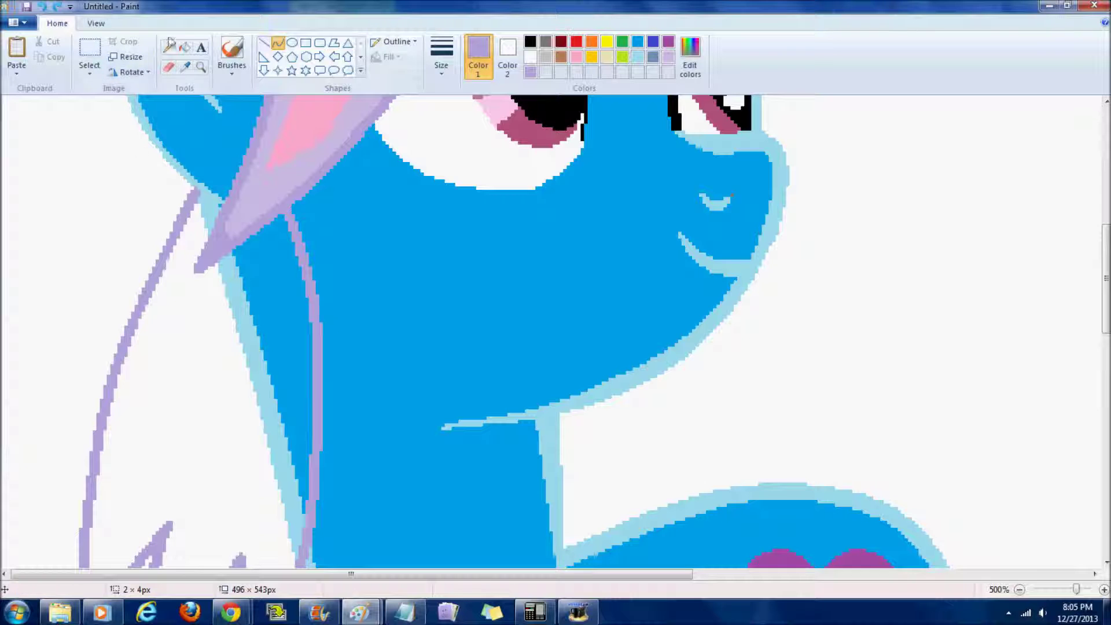
Try a curve joining the back lock's outer edge to the front lock across the ear's base
left_click(42, 7)
left_click(168, 48)
left_click(279, 43)
left_click_drag(199, 189, 247, 139)
left_click_drag(222, 165, 212, 163)
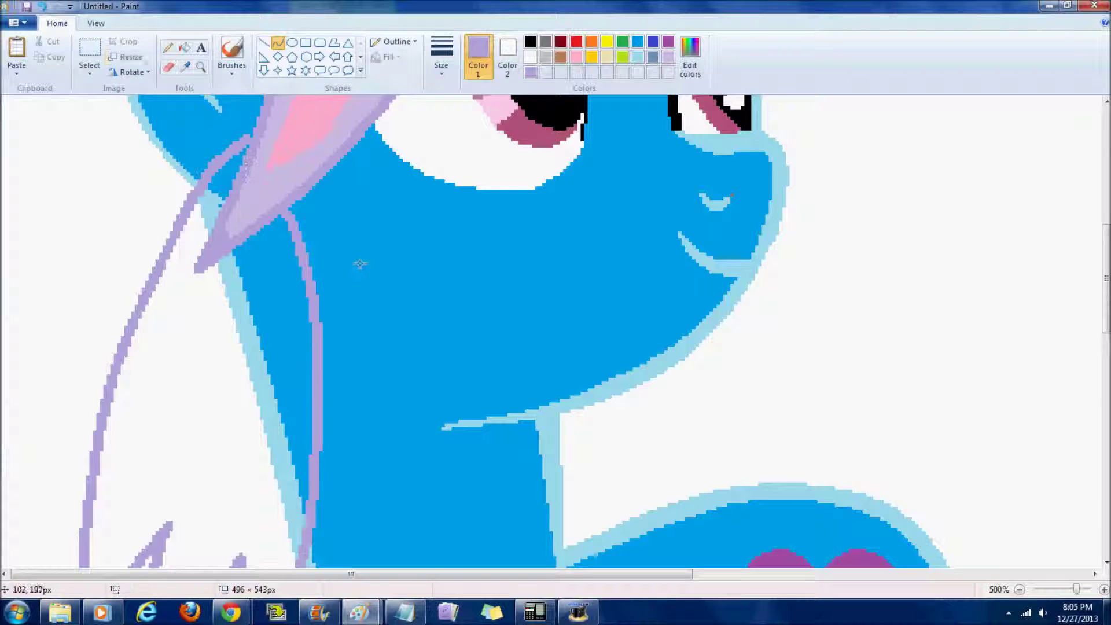
left_click(43, 8)
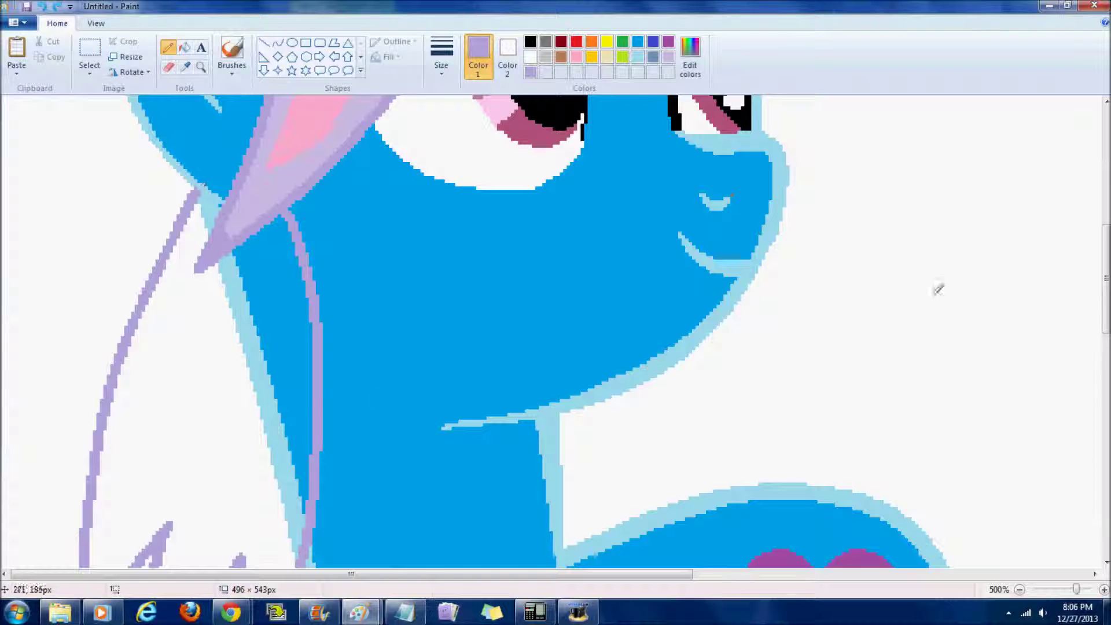
Draw a lavender inner contour in the back lock and fill the band along its outline and tips with lavender
scroll(170, 158, "down", 3)
mouse_move(181, 171)
left_mouse_down()
mouse_move(200, 397)
mouse_move(272, 465)
mouse_move(294, 341)
mouse_move(238, 158)
left_mouse_up()
left_click(184, 47)
left_click(292, 198)
left_click(168, 47)
scroll(191, 179, "up", 2)
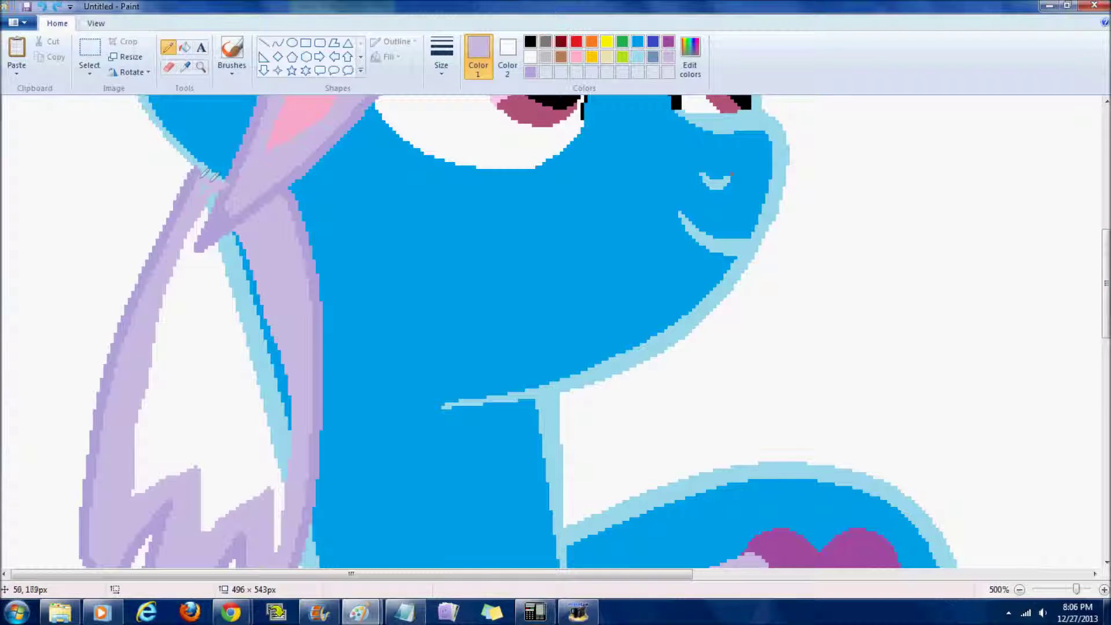
Draw a pink contour inside the back lock's lavender band and fill the space between them pink
left_click(577, 56)
mouse_move(262, 356)
left_mouse_down()
mouse_move(226, 430)
mouse_move(196, 254)
left_mouse_up()
left_click(184, 47)
left_click(236, 487)
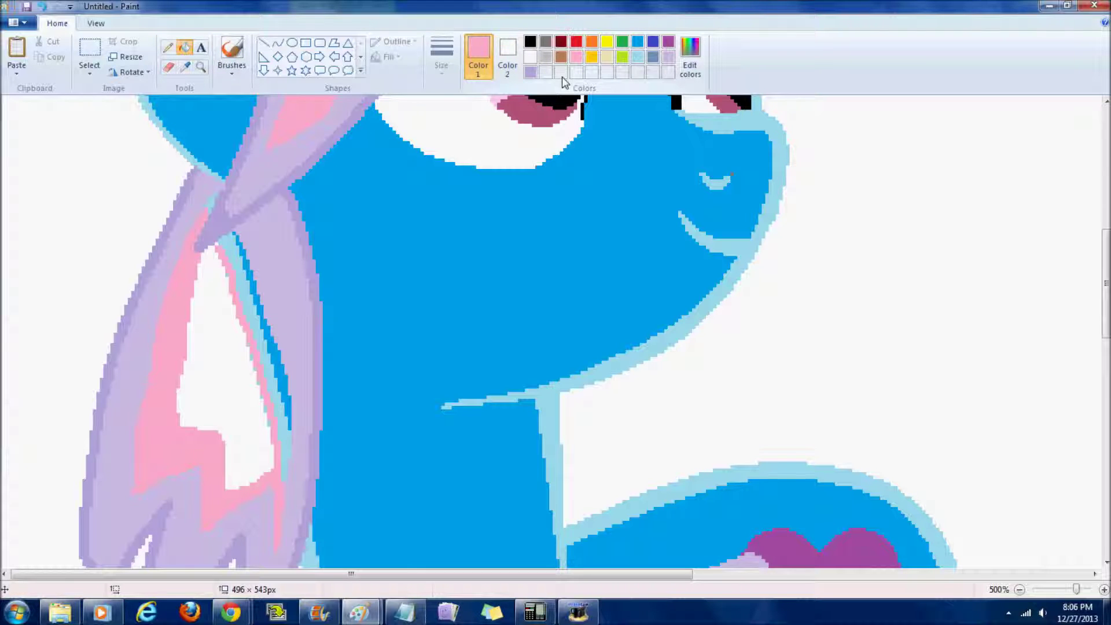
Fill the back lock's centre yellow and color the blue neck edge showing through the lock pink
left_click(215, 348)
left_click(606, 41)
left_click(217, 347)
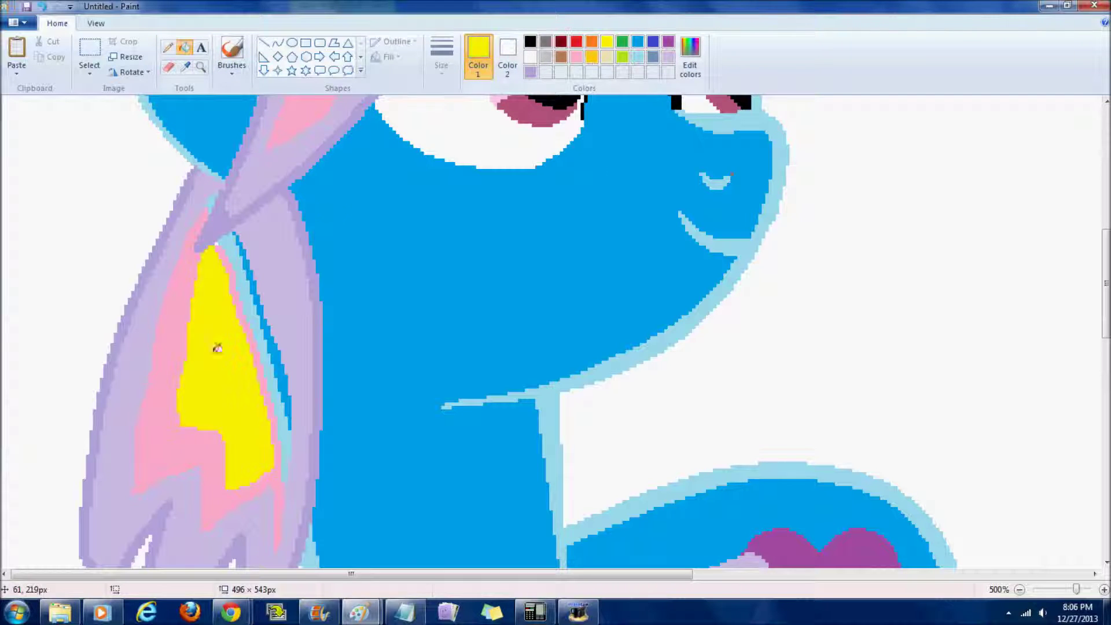
left_click(222, 236)
left_click(167, 47)
left_click(607, 41)
left_click(575, 57)
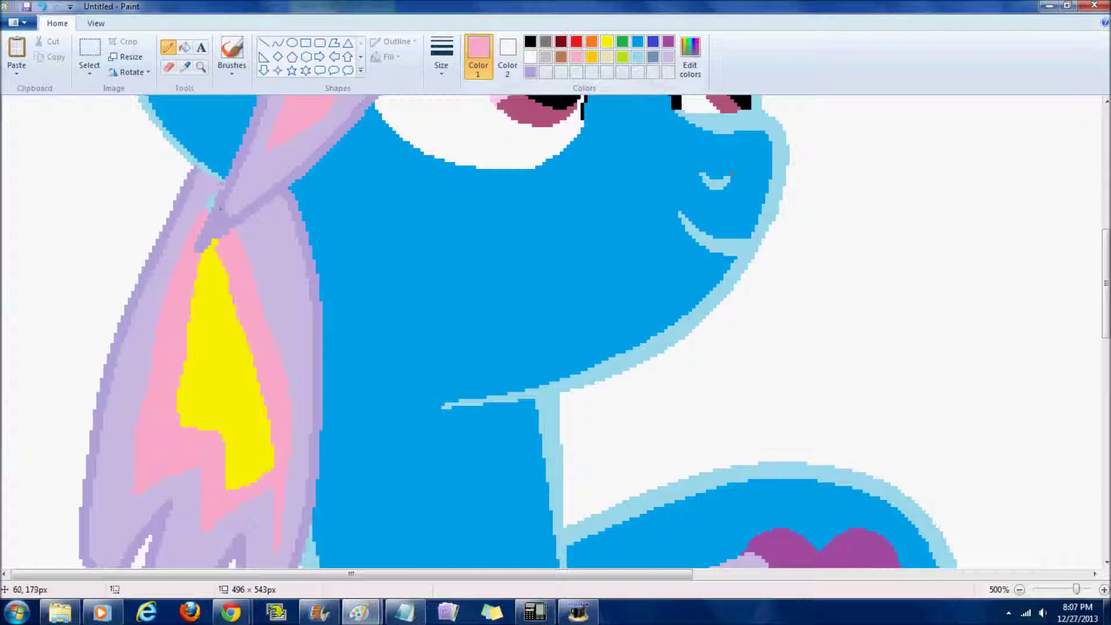
Fill the white background around the pony with pink
left_click_drag(1106, 297, 1057, 367)
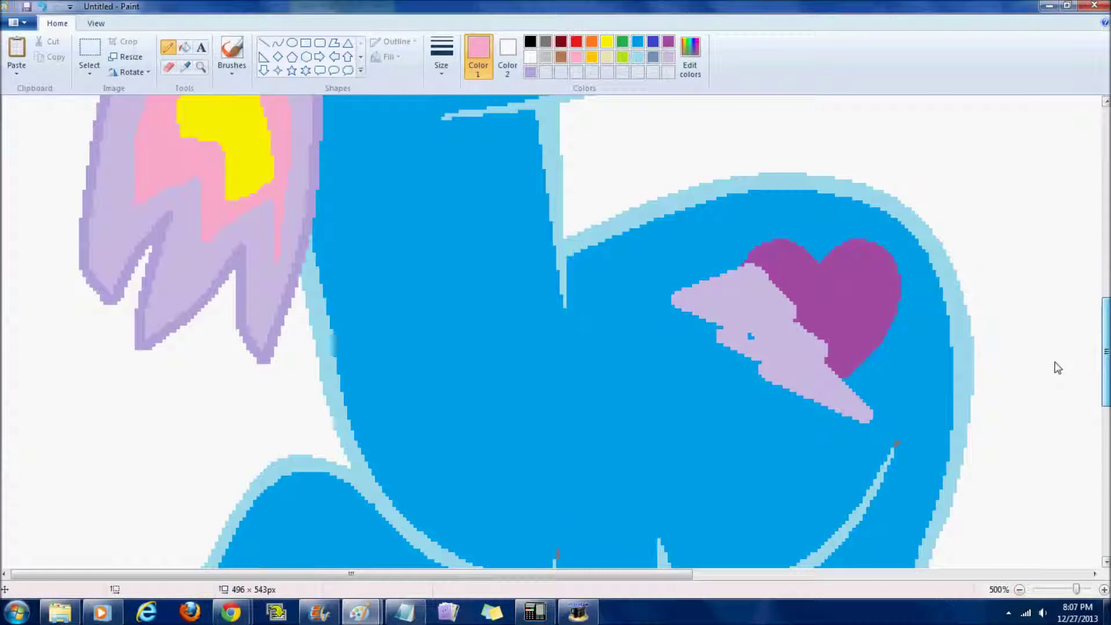
left_click(668, 56)
scroll(555, 330, "down", 4)
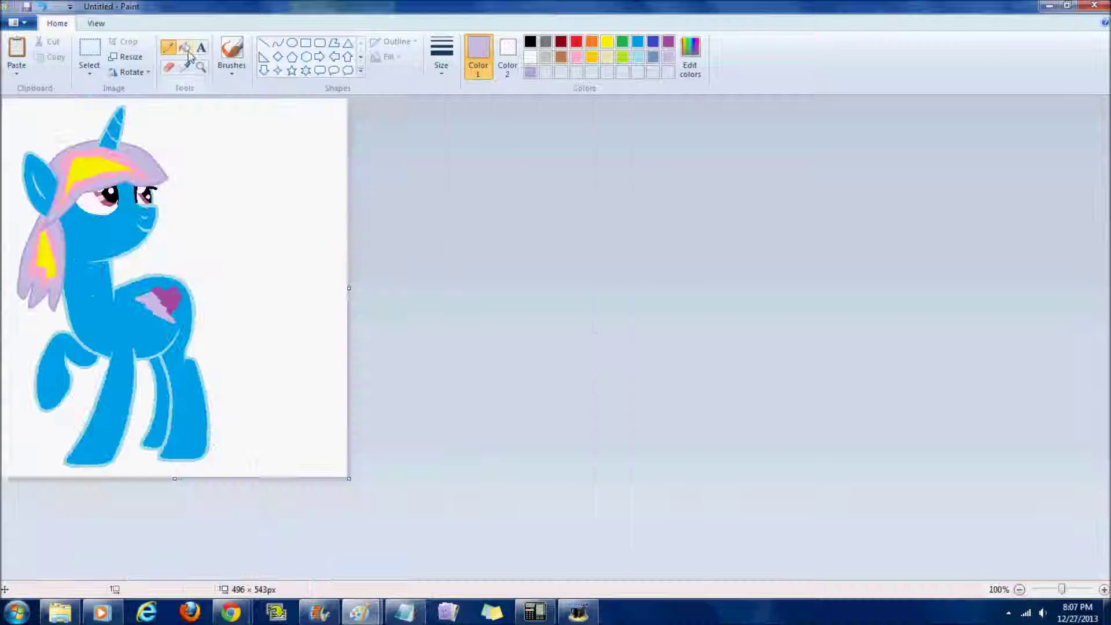
left_click(186, 49)
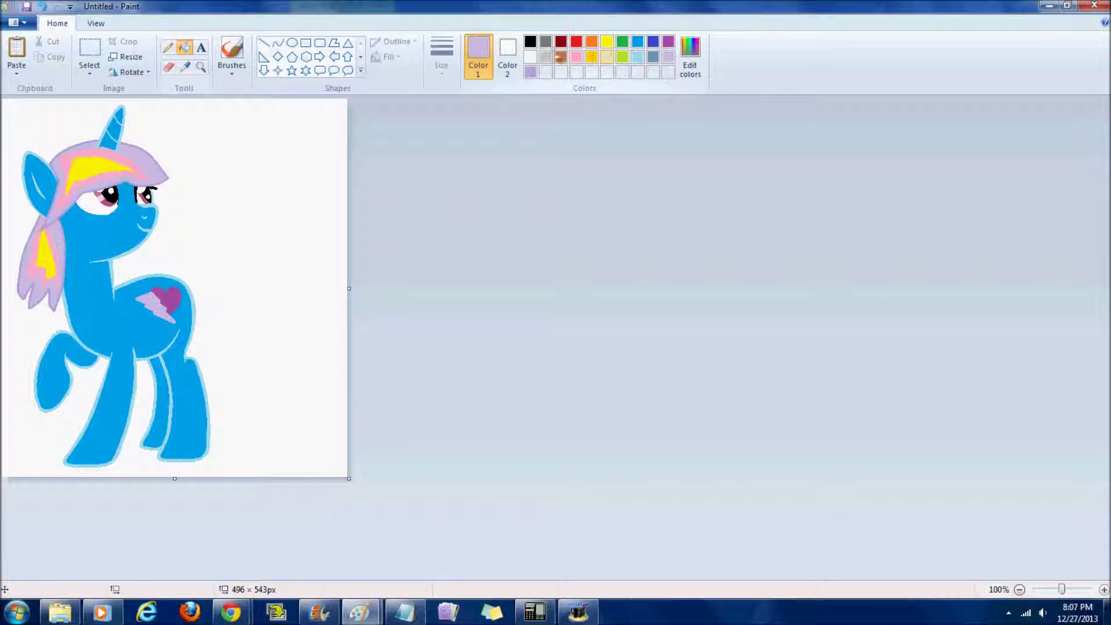
left_click(578, 58)
left_click(337, 171)
Add the purple text "lightning heart" beside the pony's head in Bauhaus 93, size 18, with a transparent background
left_click(201, 47)
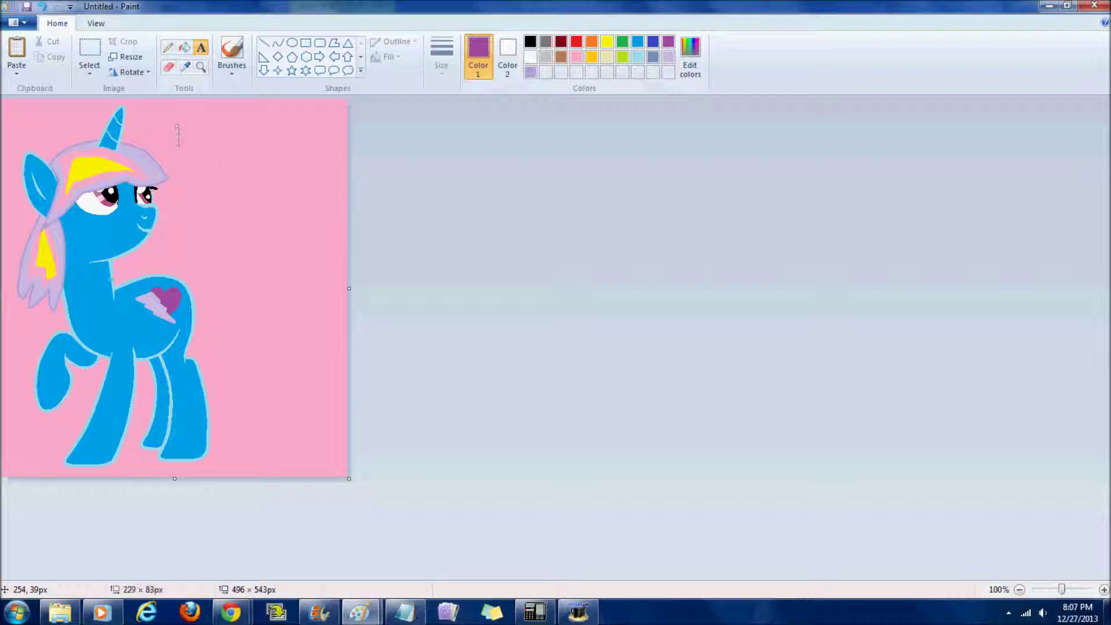
left_click_drag(177, 124, 340, 185)
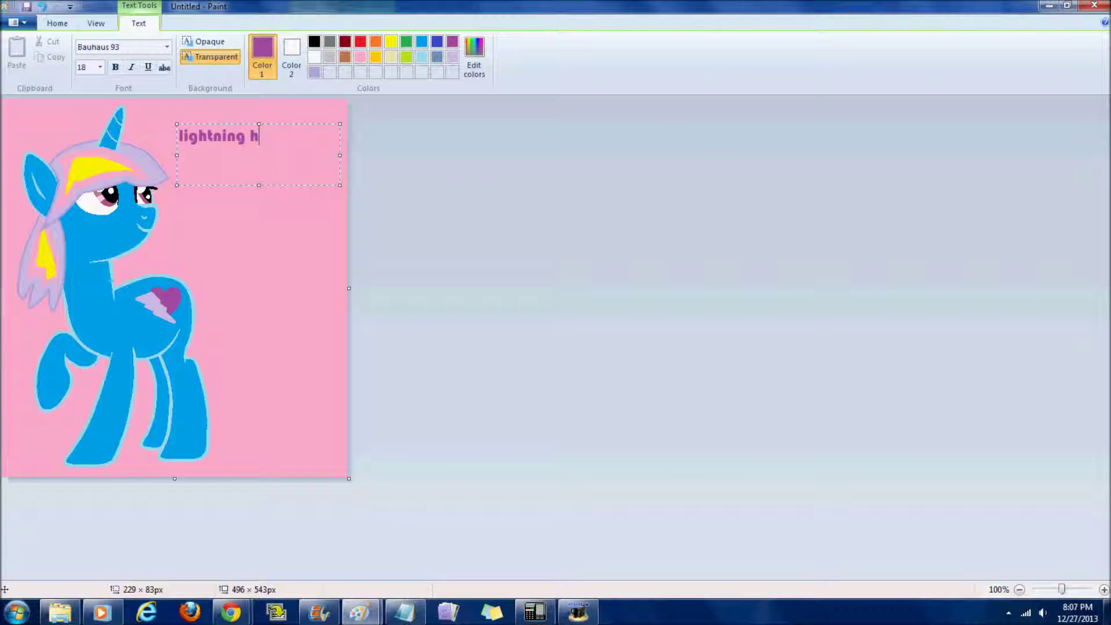
left_click(604, 350)
Start saving the picture under a new name and open the speedpaint pics folder in My Pictures
left_click(18, 23)
left_click(55, 144)
left_click(477, 154)
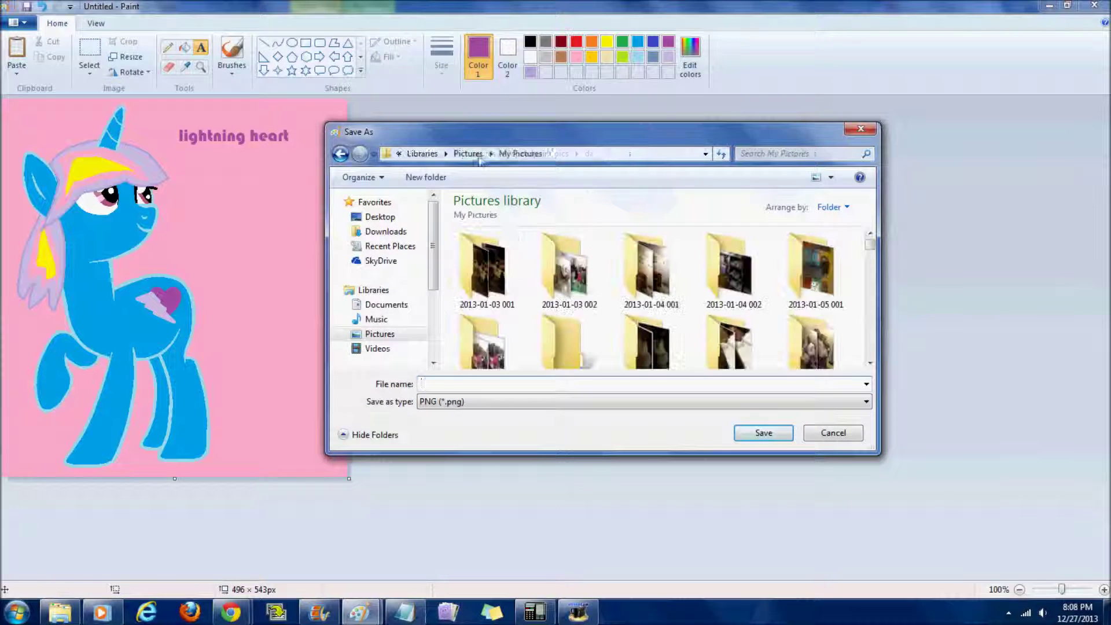
left_click_drag(870, 244, 869, 356)
double_click(487, 346)
mouse_move(870, 290)
left_mouse_down()
mouse_move(874, 322)
mouse_move(871, 300)
left_mouse_up()
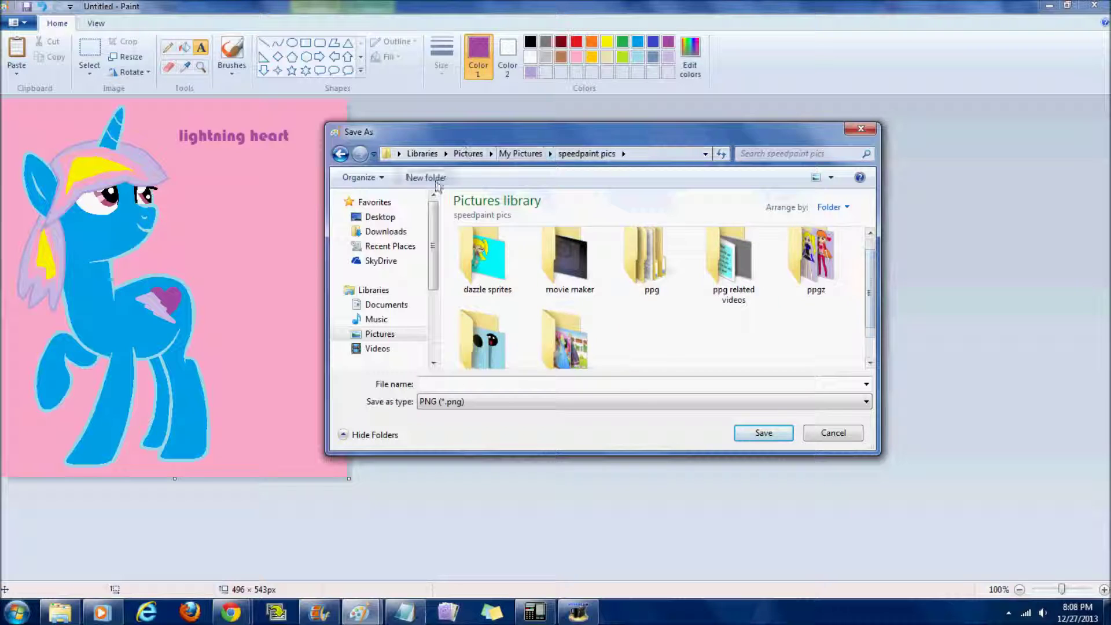
Create a folder named mlp and save the picture in it as the PNG file "lightning heart"
left_click(427, 178)
key("BackSpace")
type("mlp")
key("Return")
key("Return")
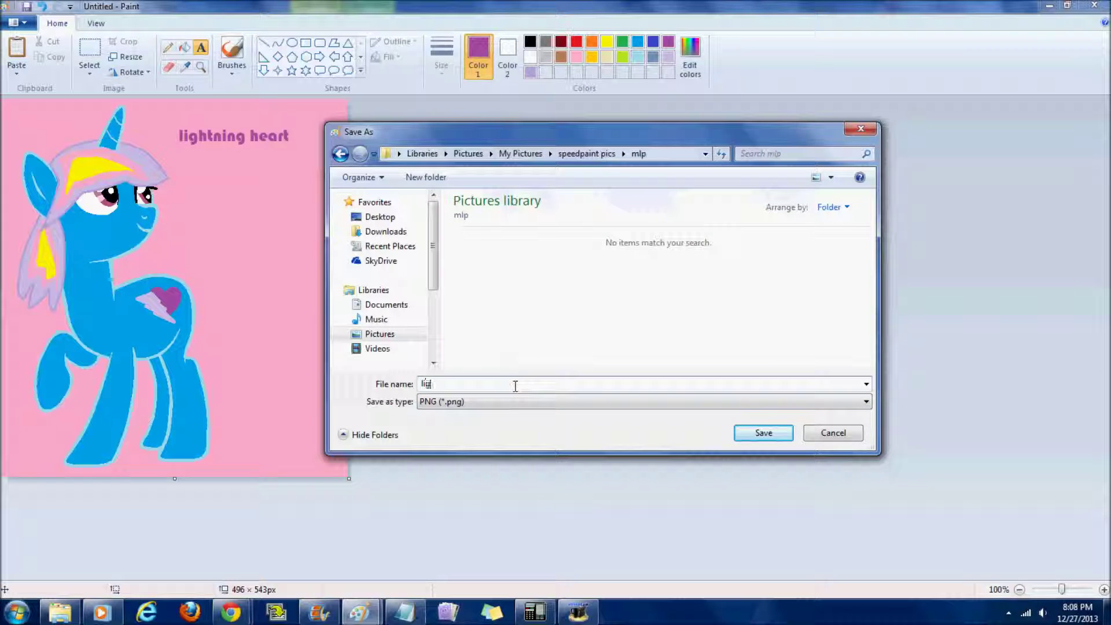
key("Return")
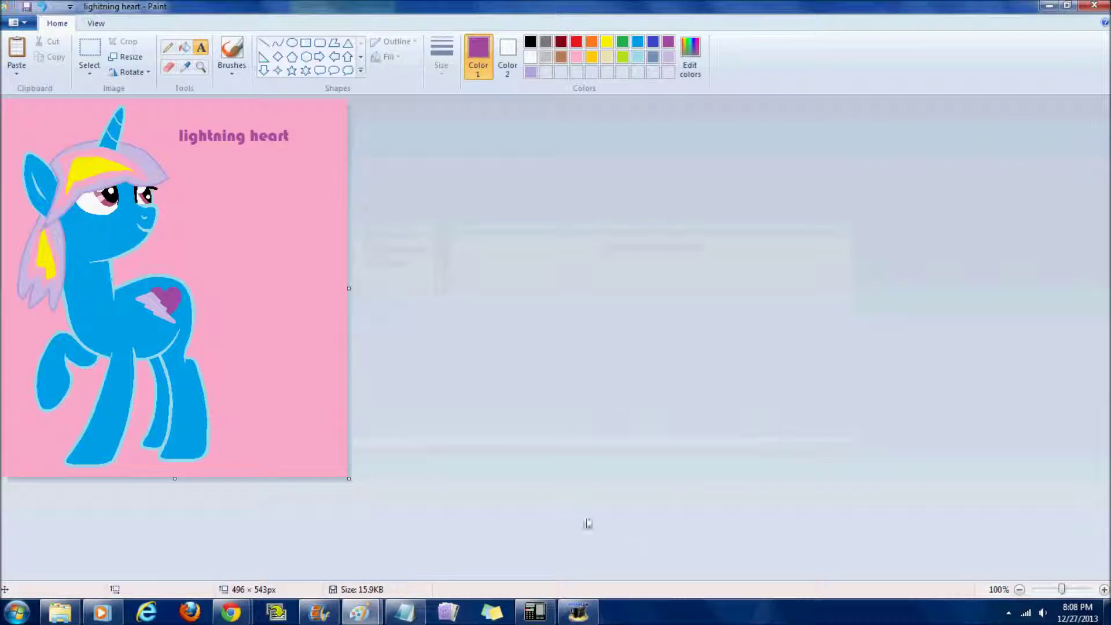